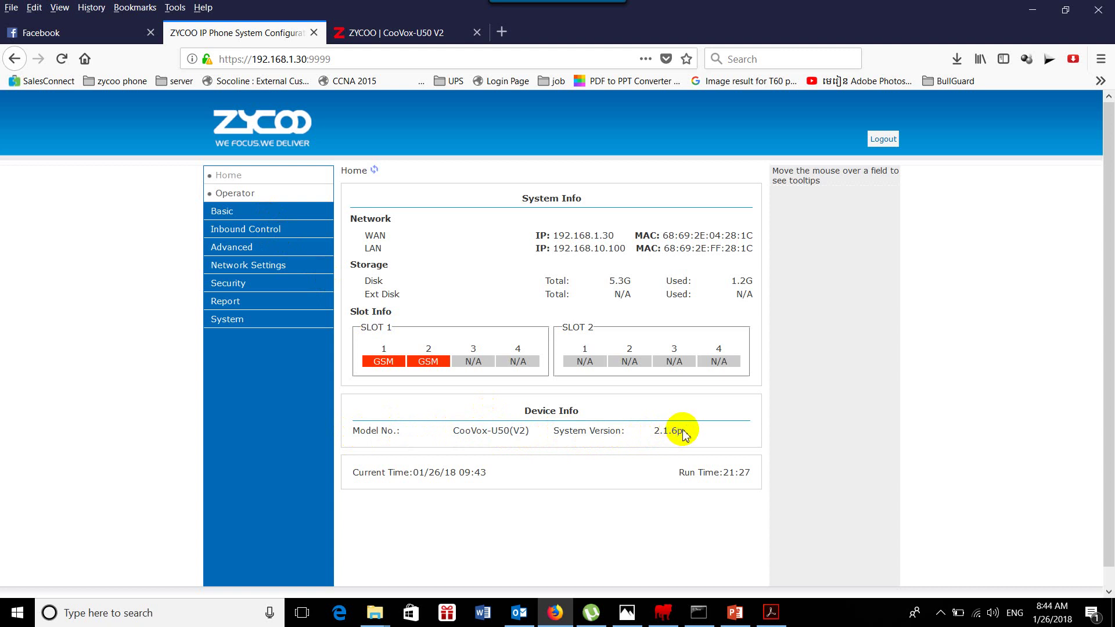
Check the phone system's current firmware version and open the CooVox-U50 V2 product page on the ZYCOO website.
drag(672, 432, 659, 430)
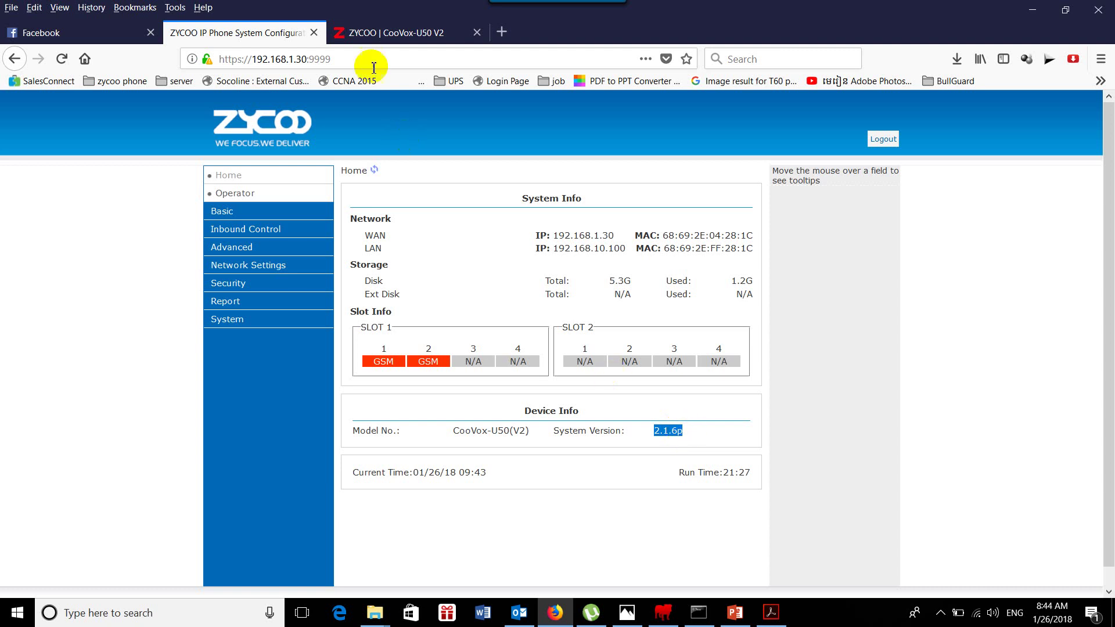
click(397, 35)
scroll(298, 215, up, 15)
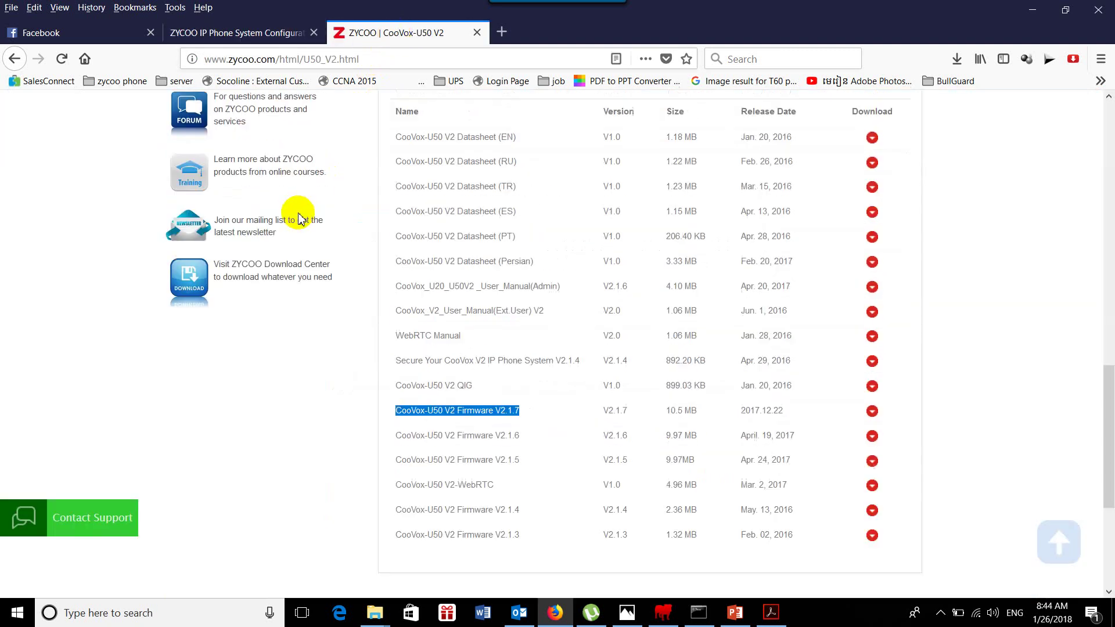
click(265, 165)
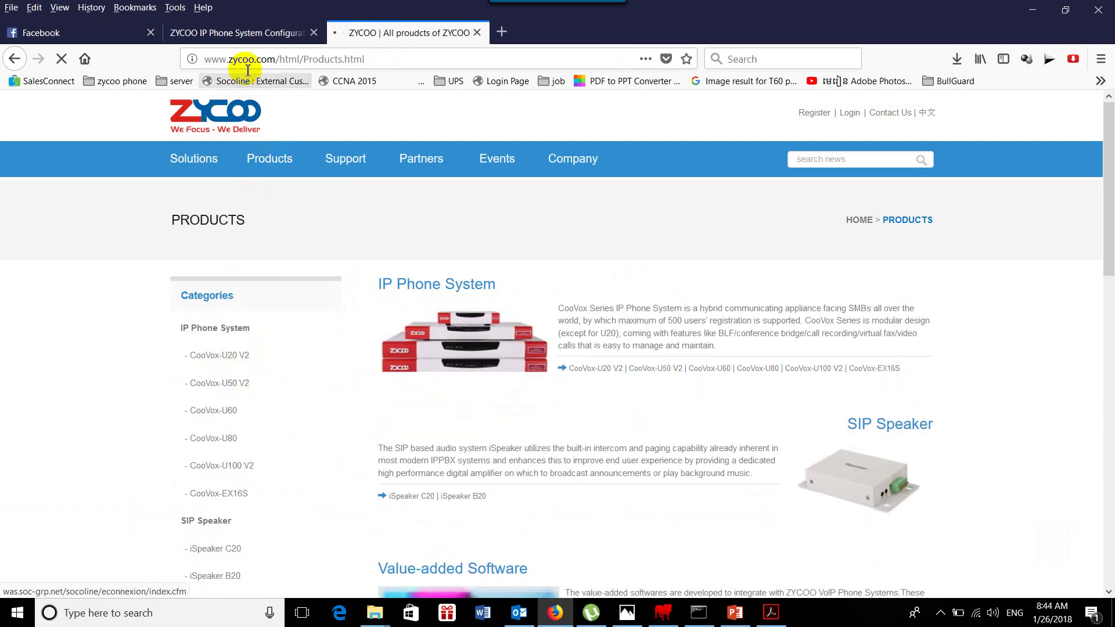
click(235, 385)
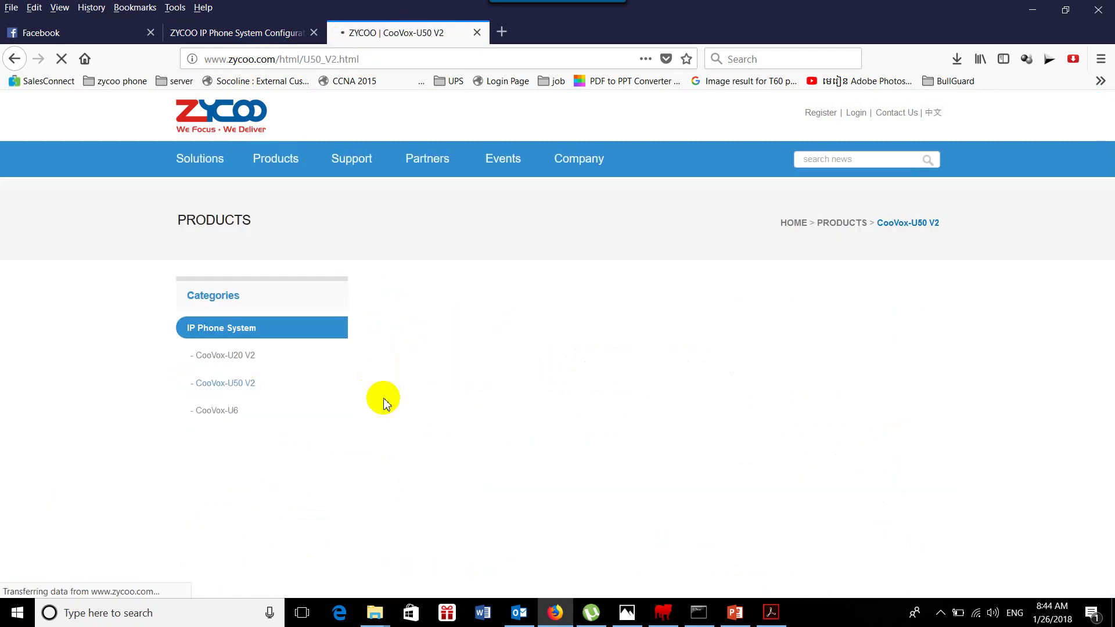
Review the CooVox-U50 V2 specification and applicable modules, and expand the product's list of downloads.
scroll(517, 456, down, 18)
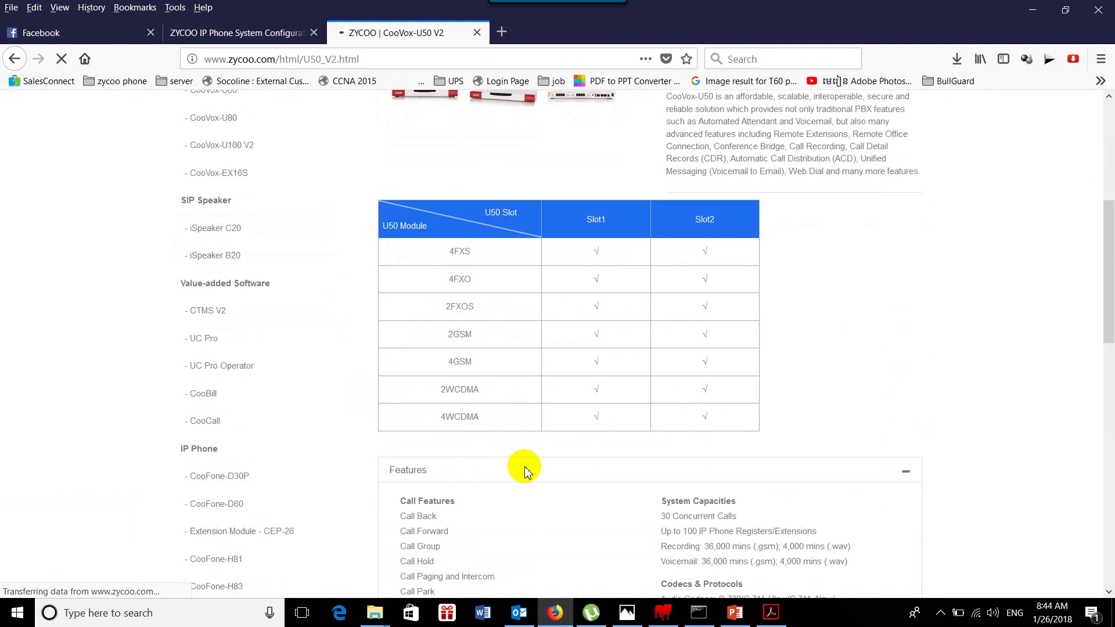
scroll(523, 464, down, 5)
scroll(517, 453, up, 3)
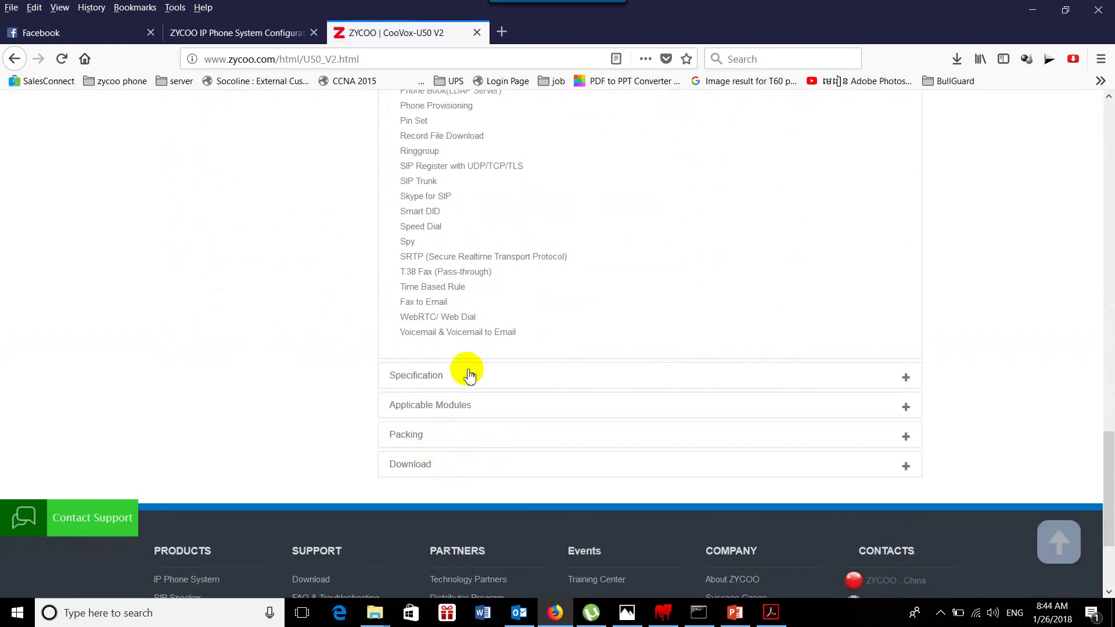
click(495, 375)
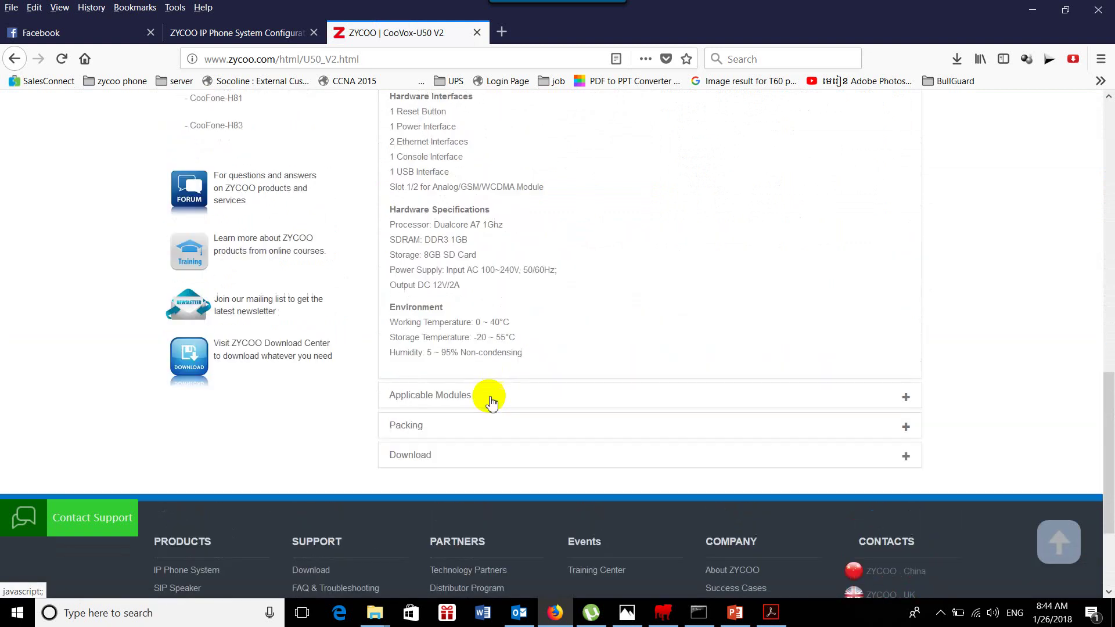
click(491, 412)
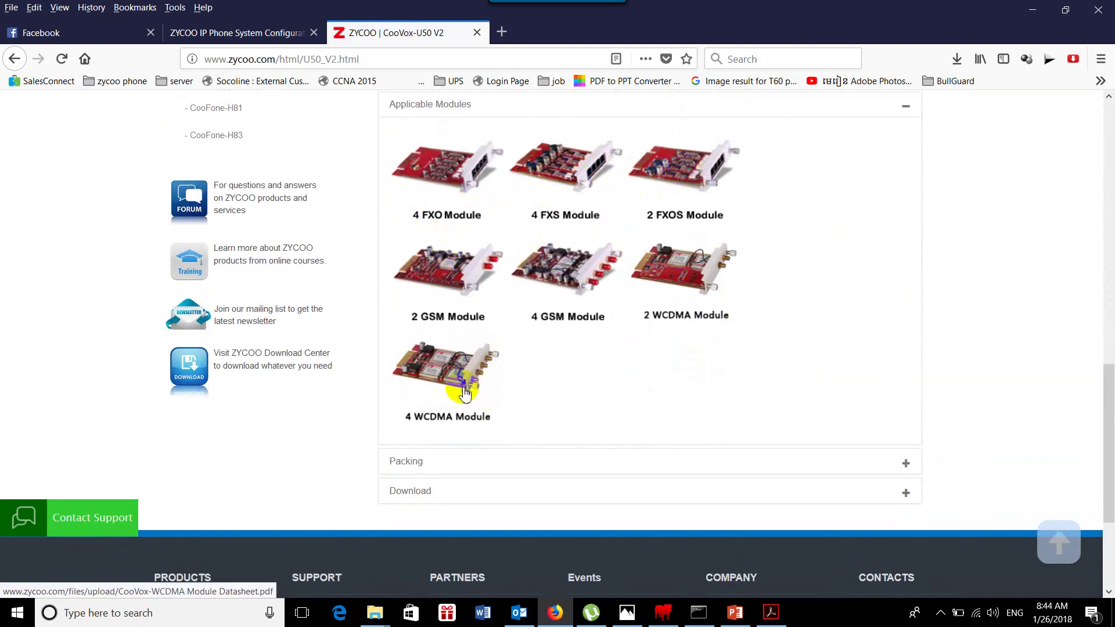
scroll(455, 406, down, 3)
click(453, 330)
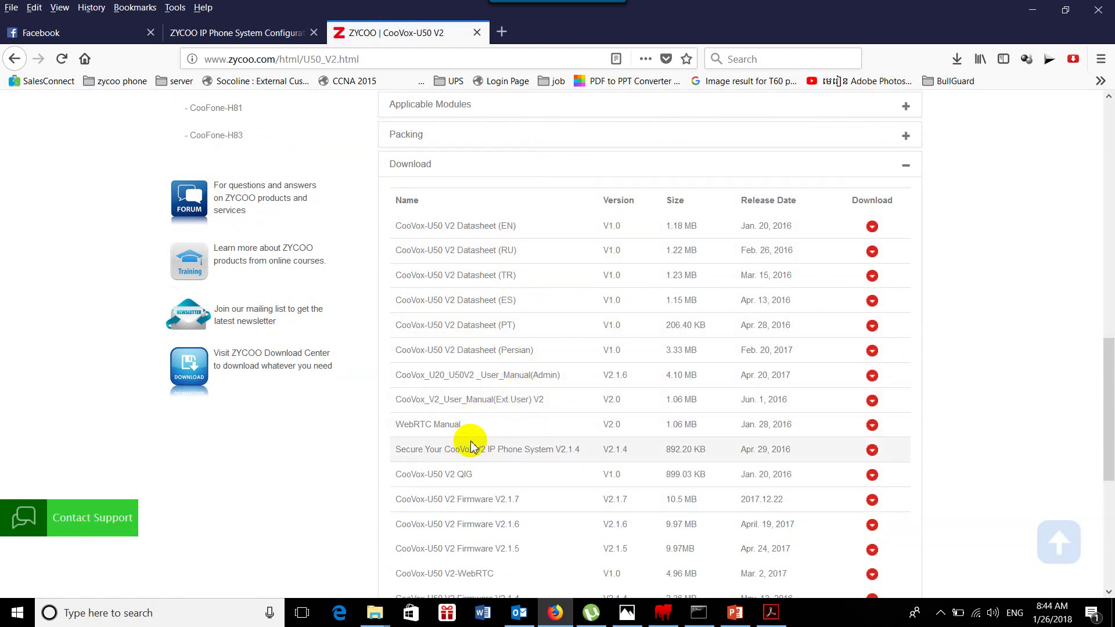
Download the CooVox-U50 V2 Firmware V2.1.7 archive.
scroll(470, 445, down, 3)
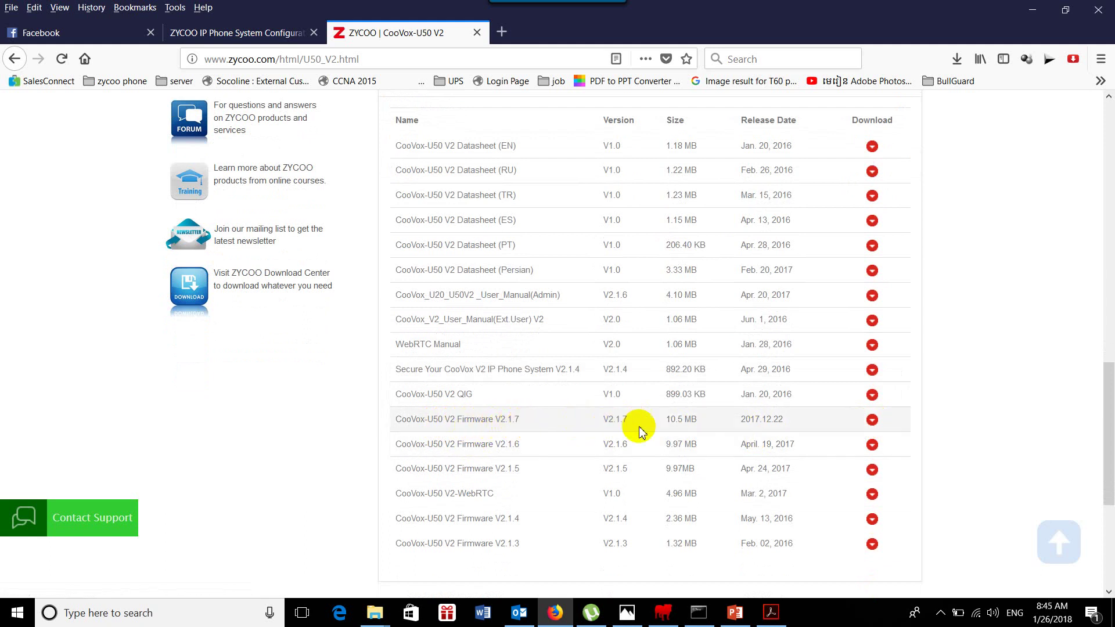
click(871, 420)
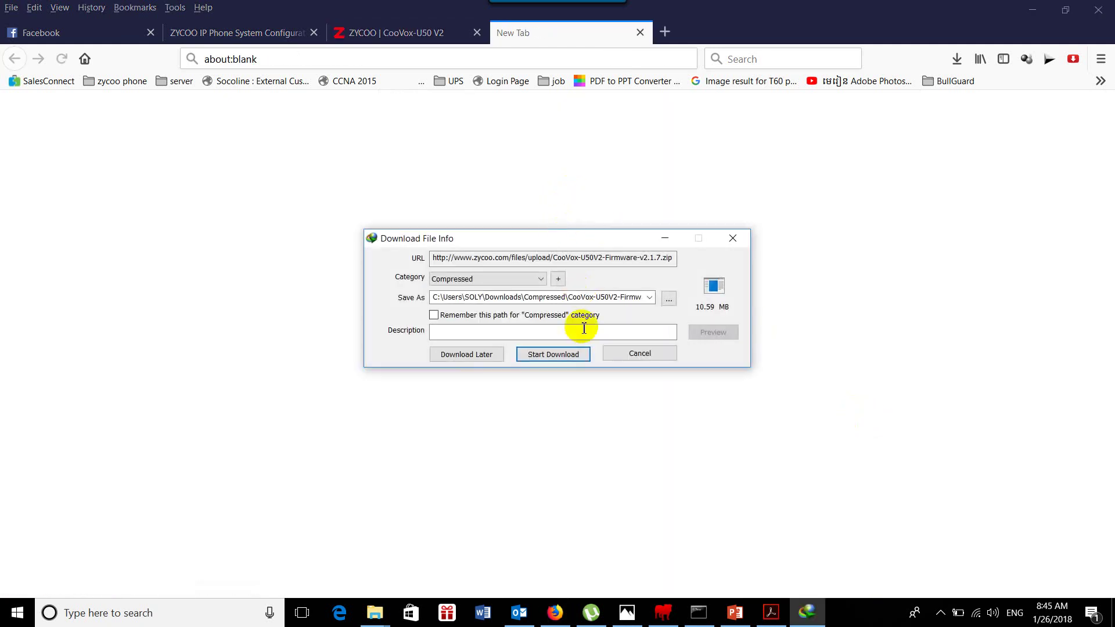
click(553, 354)
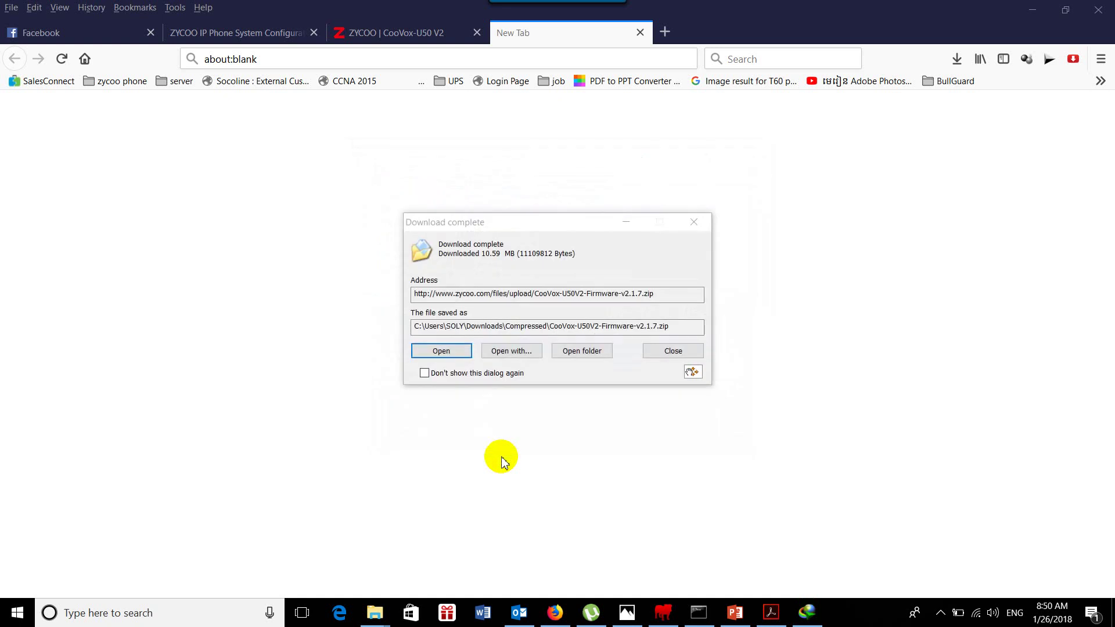
Copy the downloaded CooVox-U50V2-Firmware-v2.1.7.zip from the Compressed folder into the IP PHONE folder and show that folder's path.
click(581, 351)
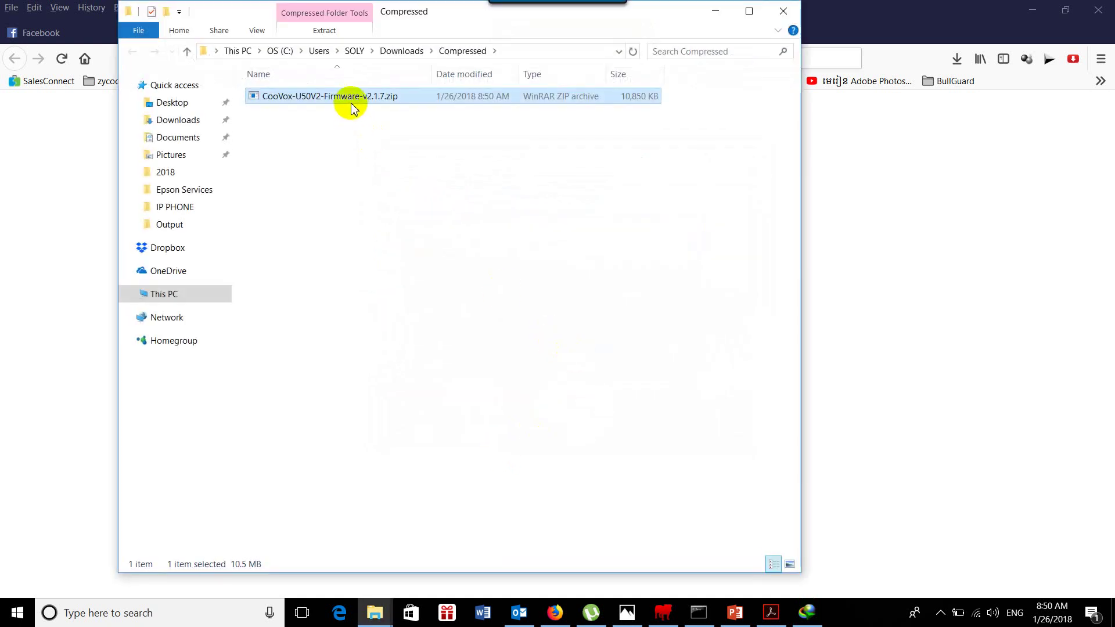
right_click(355, 104)
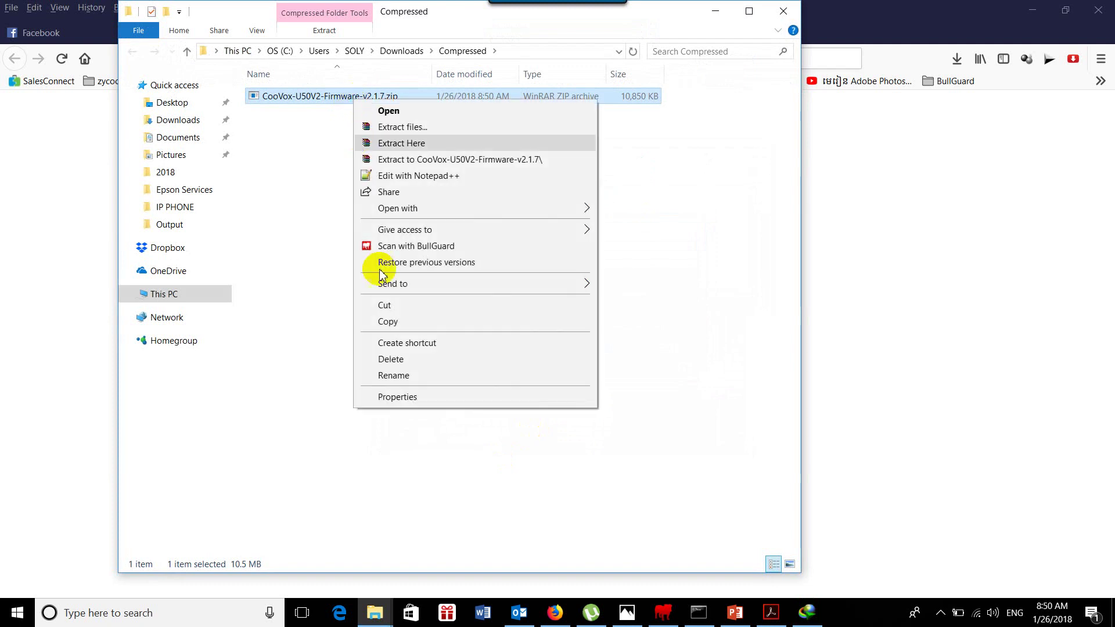
click(410, 320)
click(187, 207)
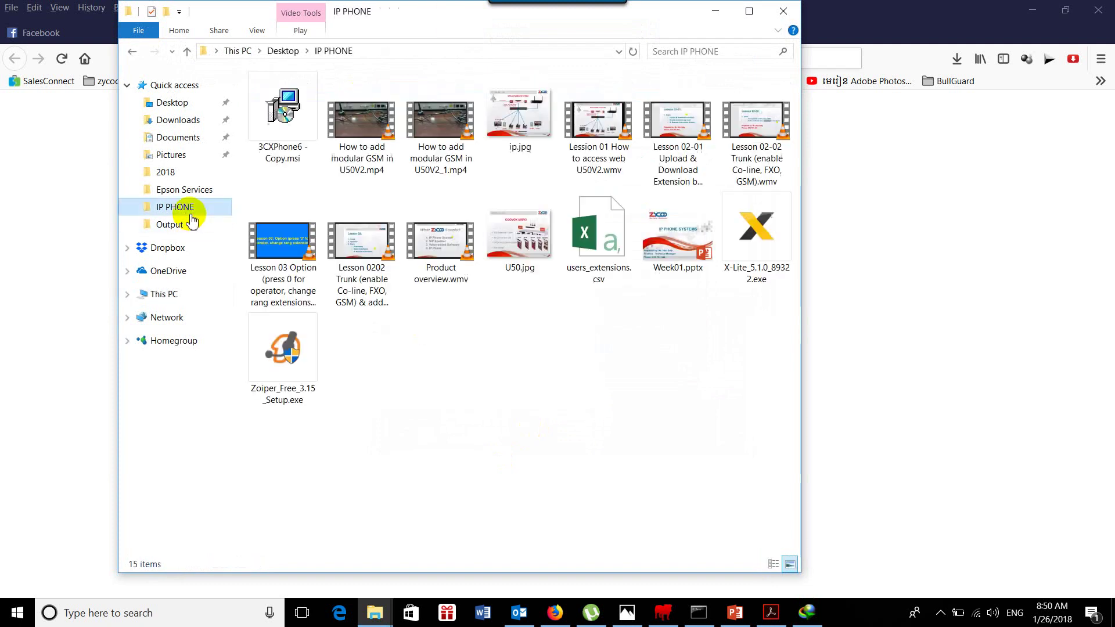
right_click(505, 350)
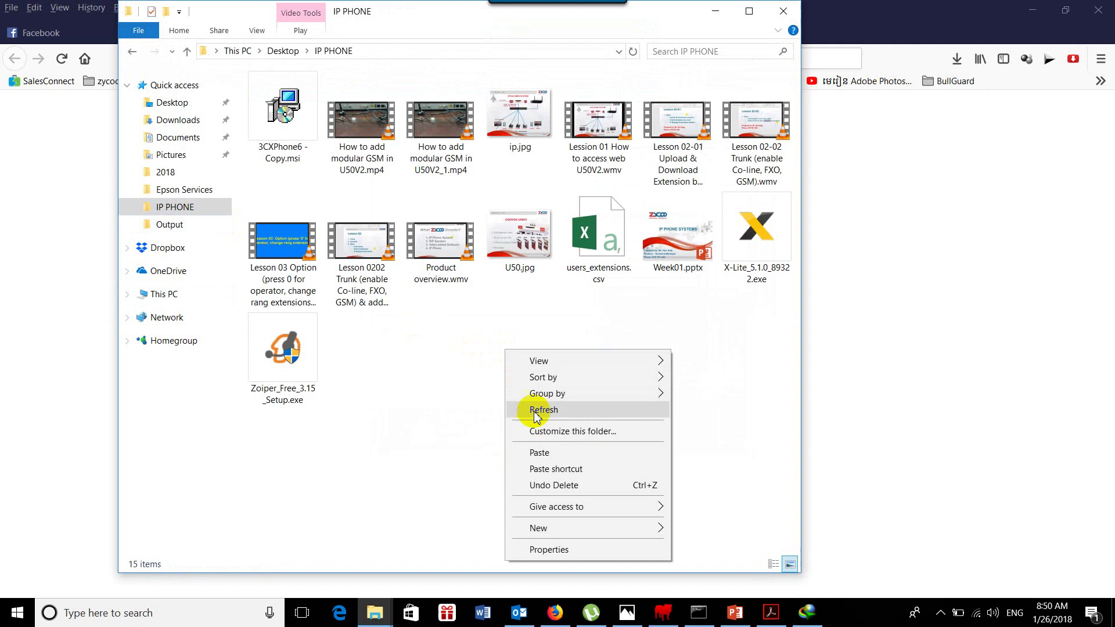
click(538, 452)
click(520, 355)
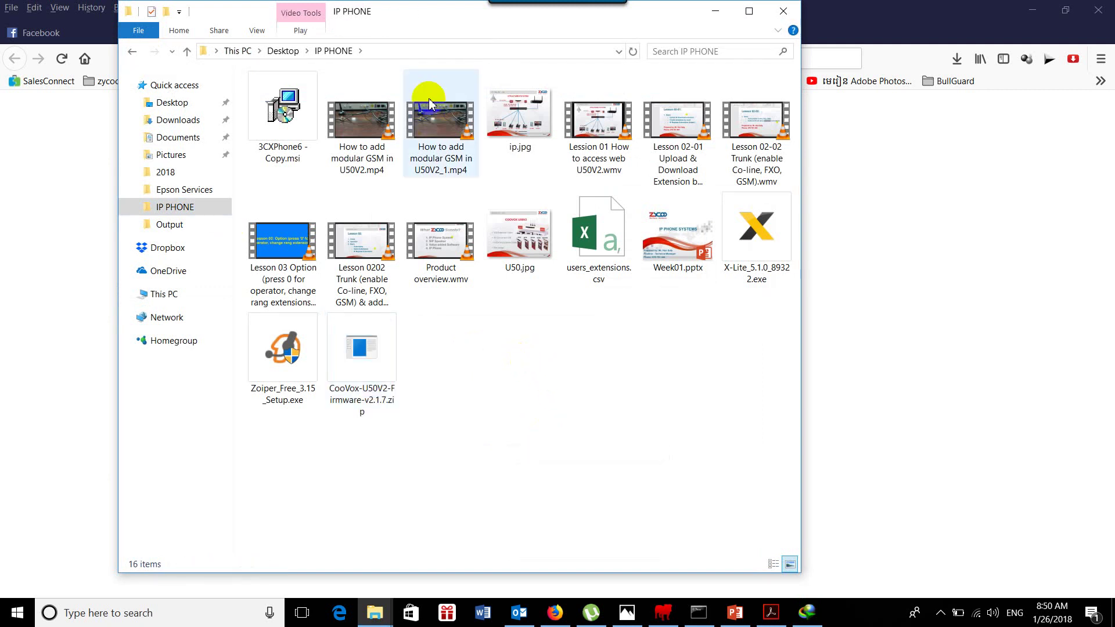
click(432, 54)
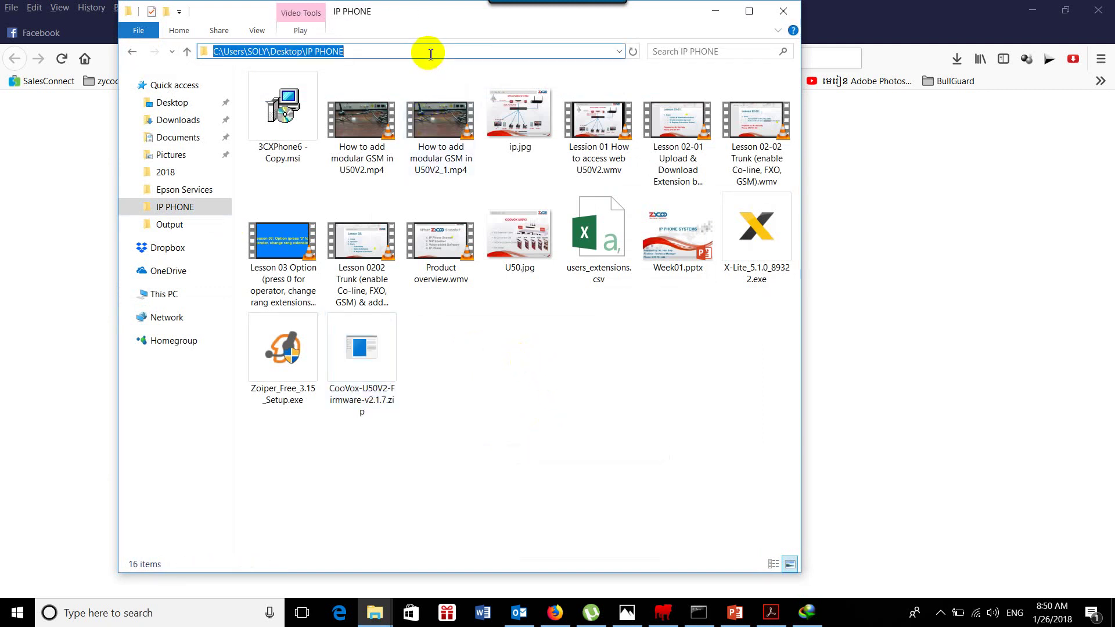
Return to the ZYCOO phone system configuration in the browser and open the system package upgrade page.
click(858, 239)
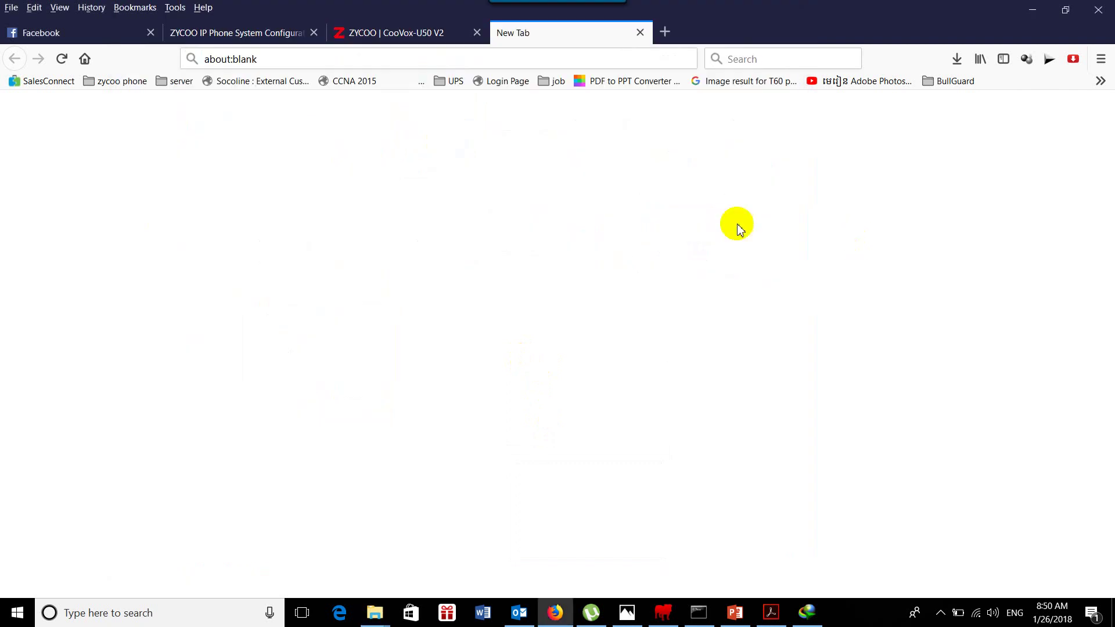
click(243, 34)
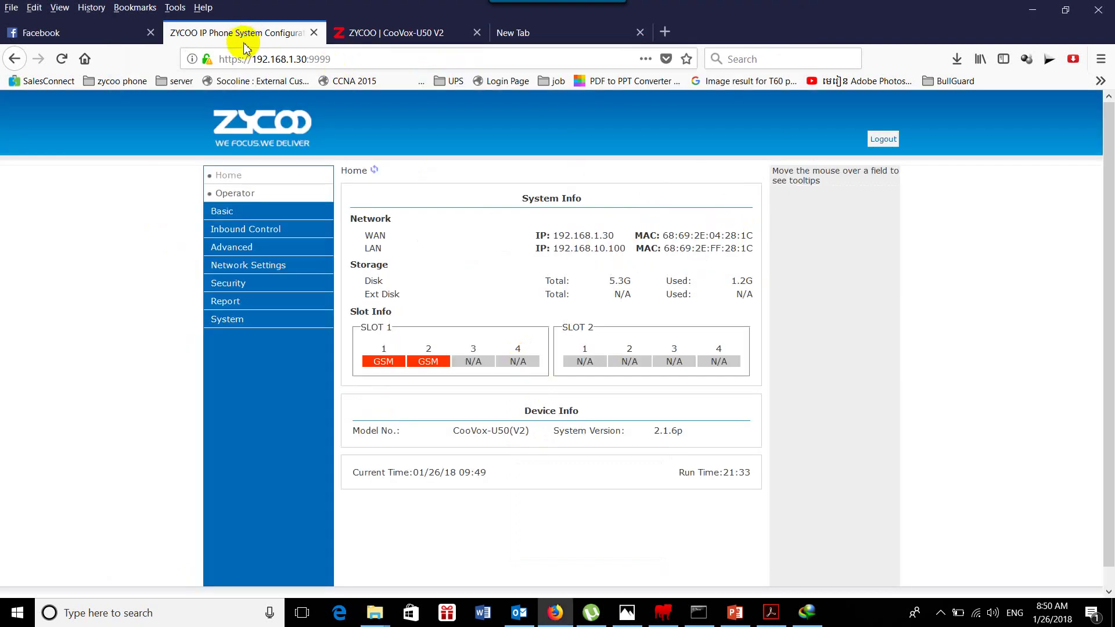
click(247, 323)
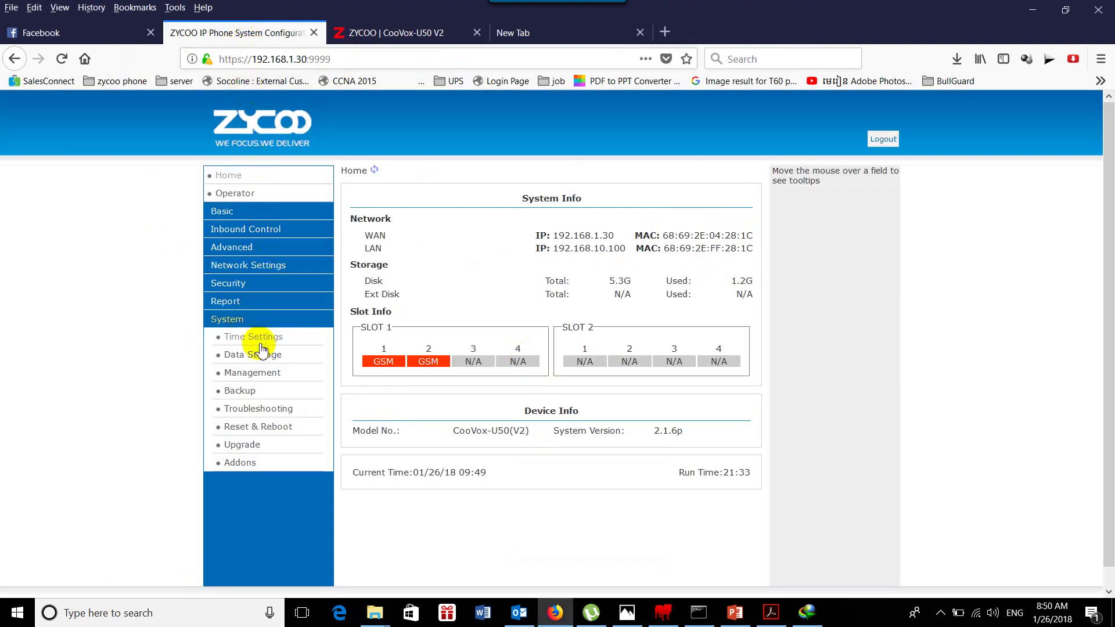
click(255, 451)
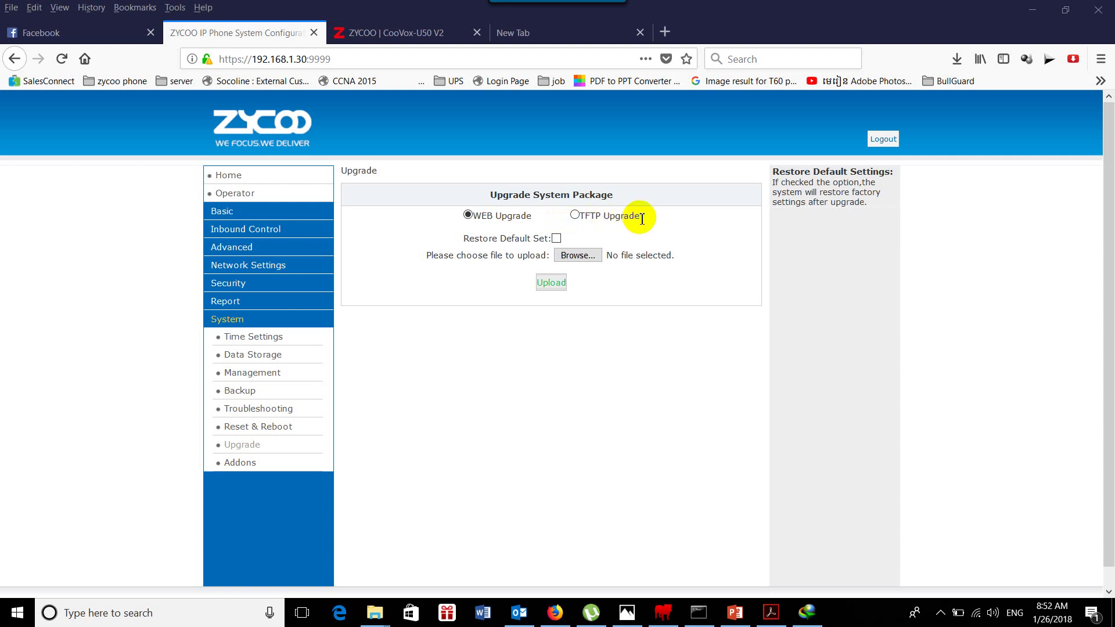
drag(642, 218, 522, 219)
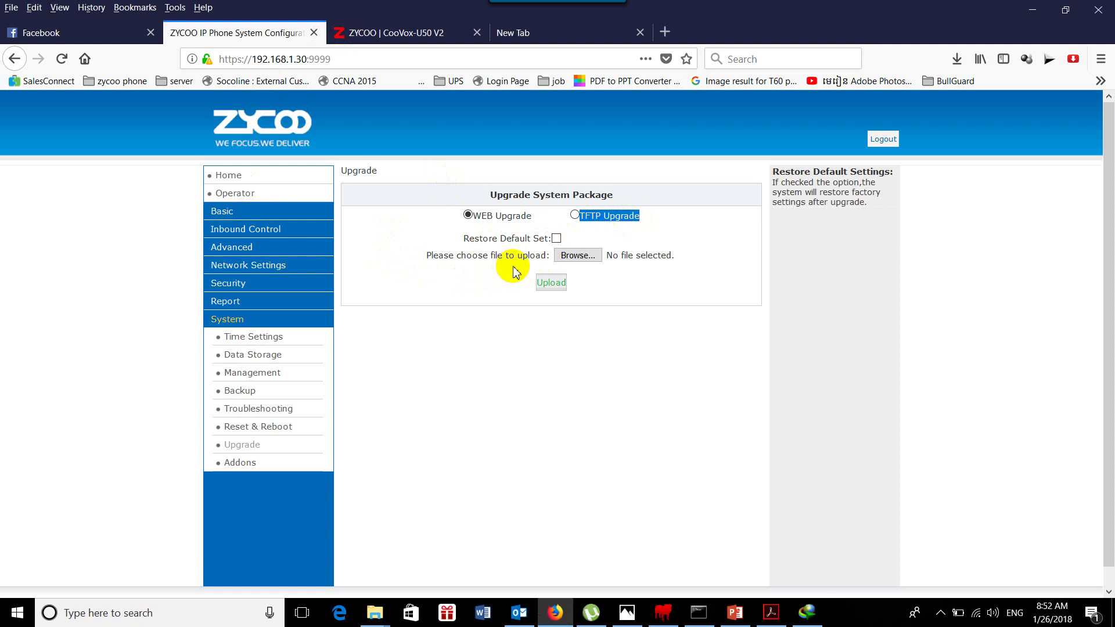
Try to upload CooVox-U50V2-Firmware-v2.1.7.zip from the IP PHONE folder as the web upgrade package.
click(571, 259)
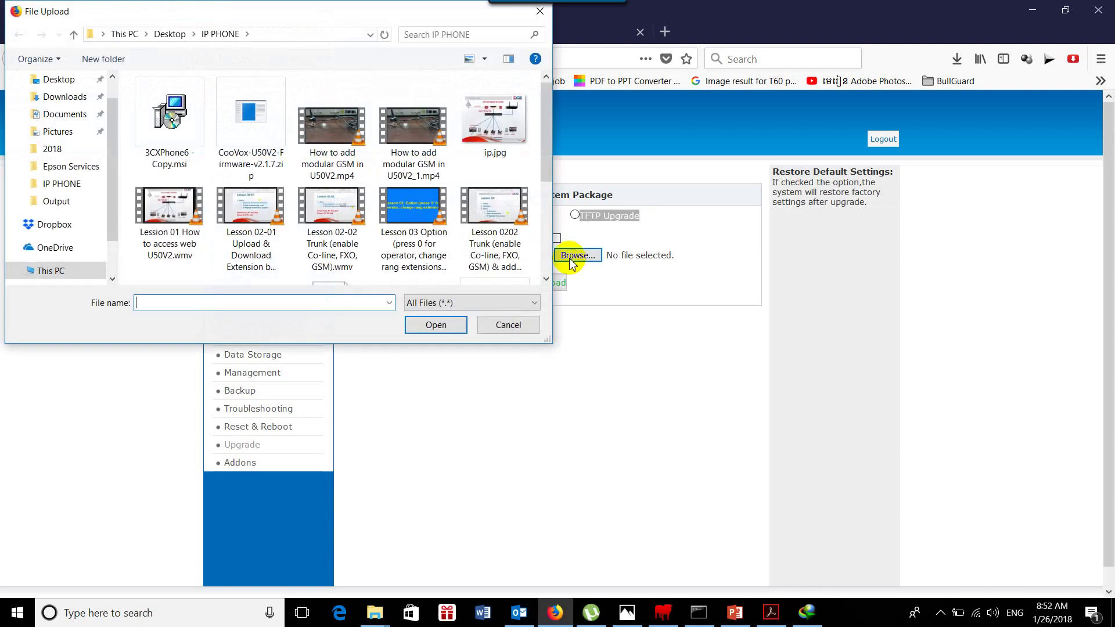
click(256, 125)
double_click(256, 125)
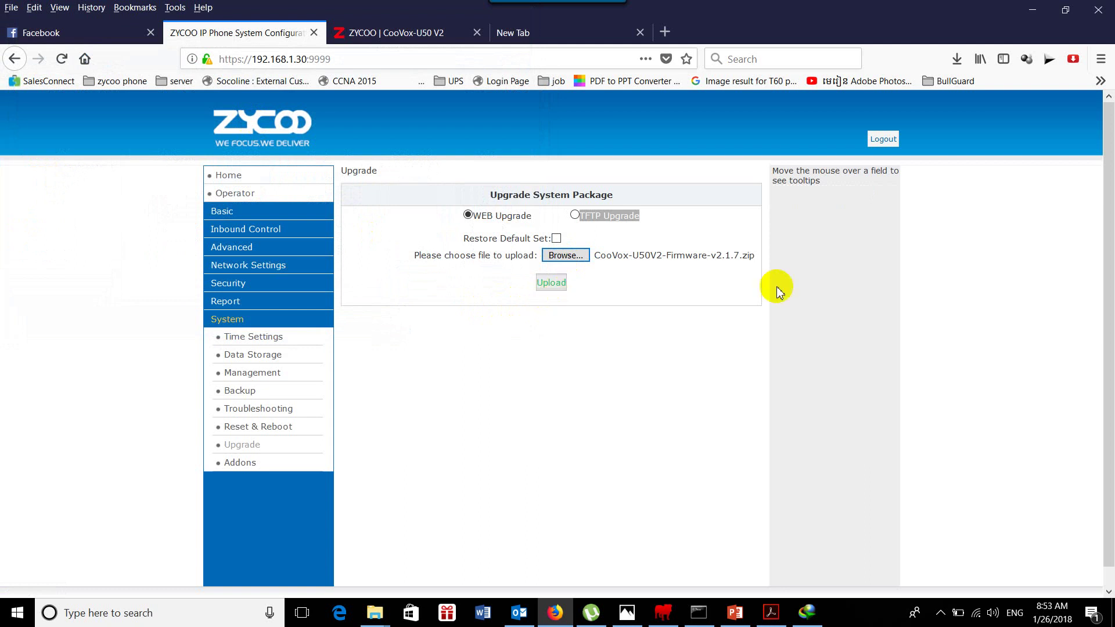
click(552, 285)
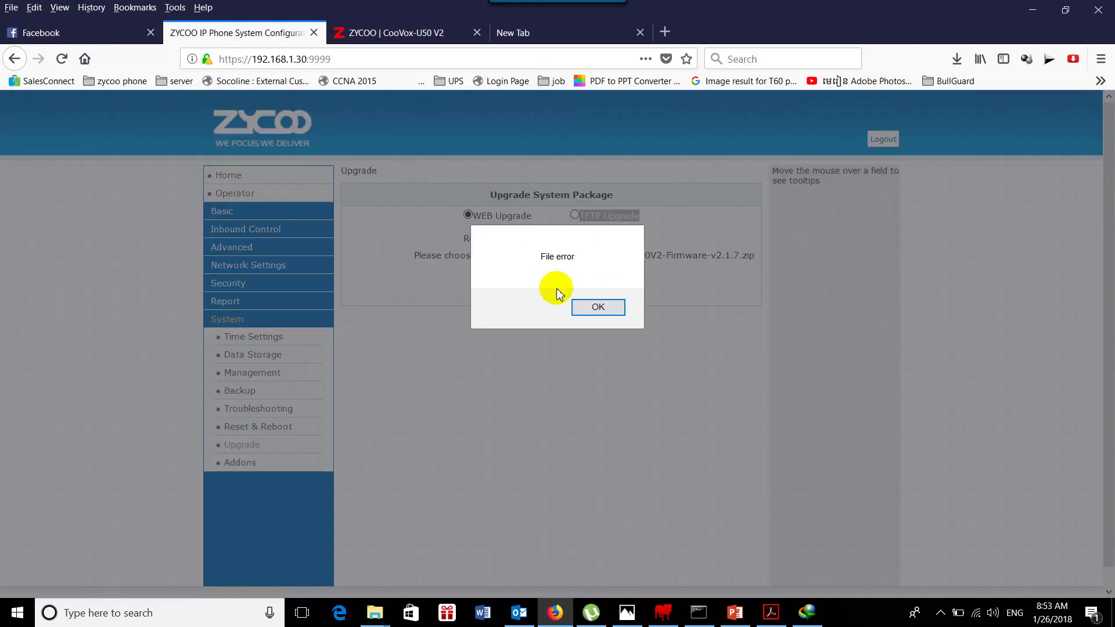
click(588, 310)
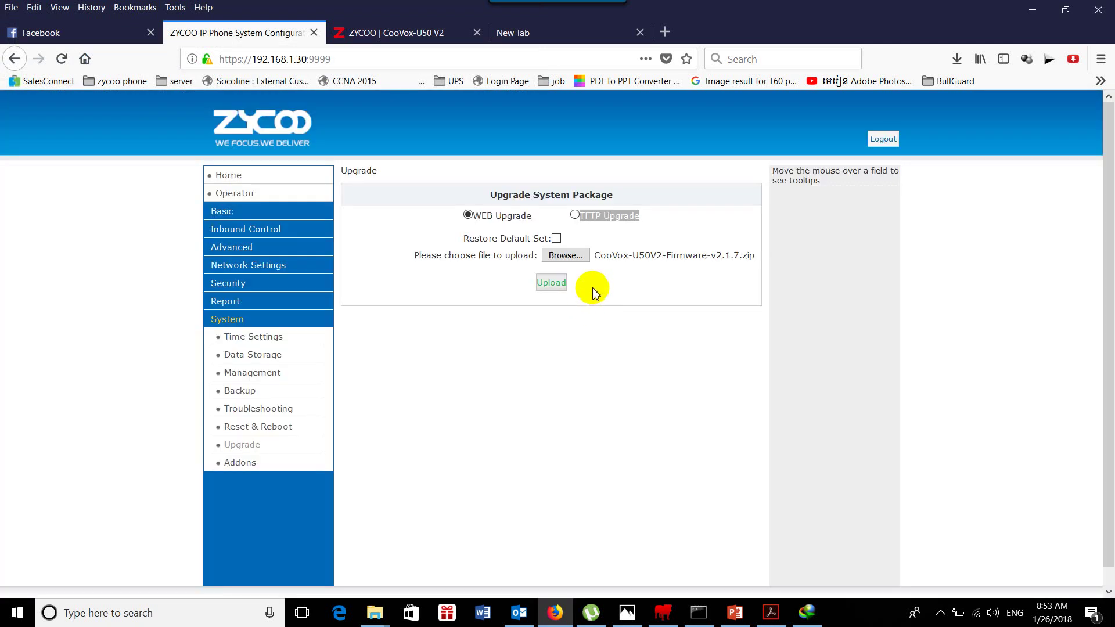
Switch to File Explorer and try to extract CooVox-U50V2-Firmware-v2.1.7.zip in the IP PHONE folder with WinRAR.
click(375, 613)
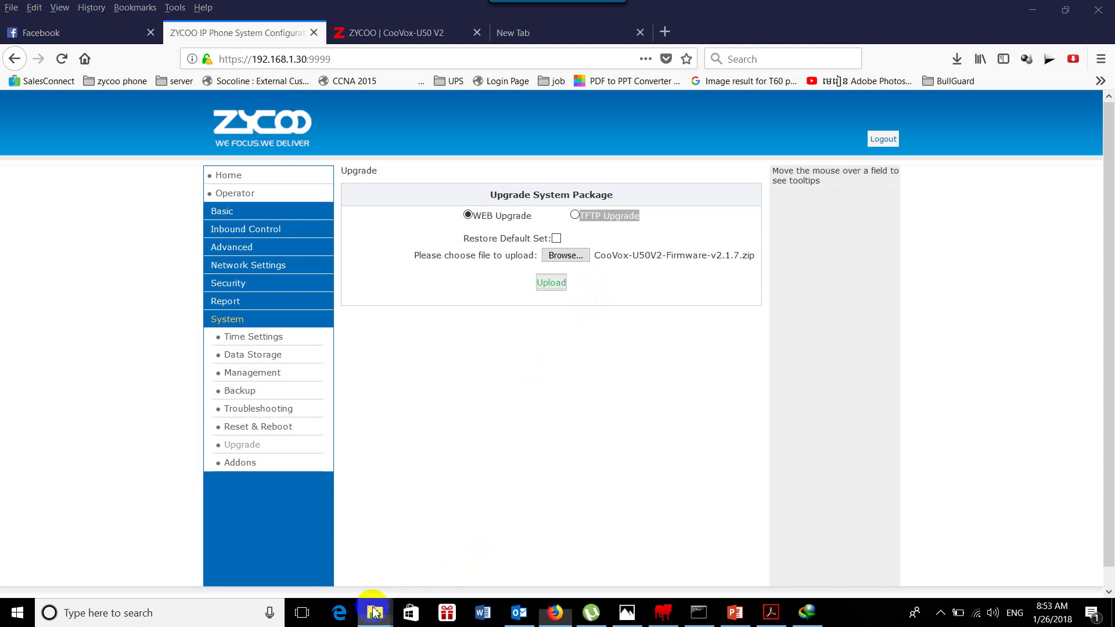
click(356, 142)
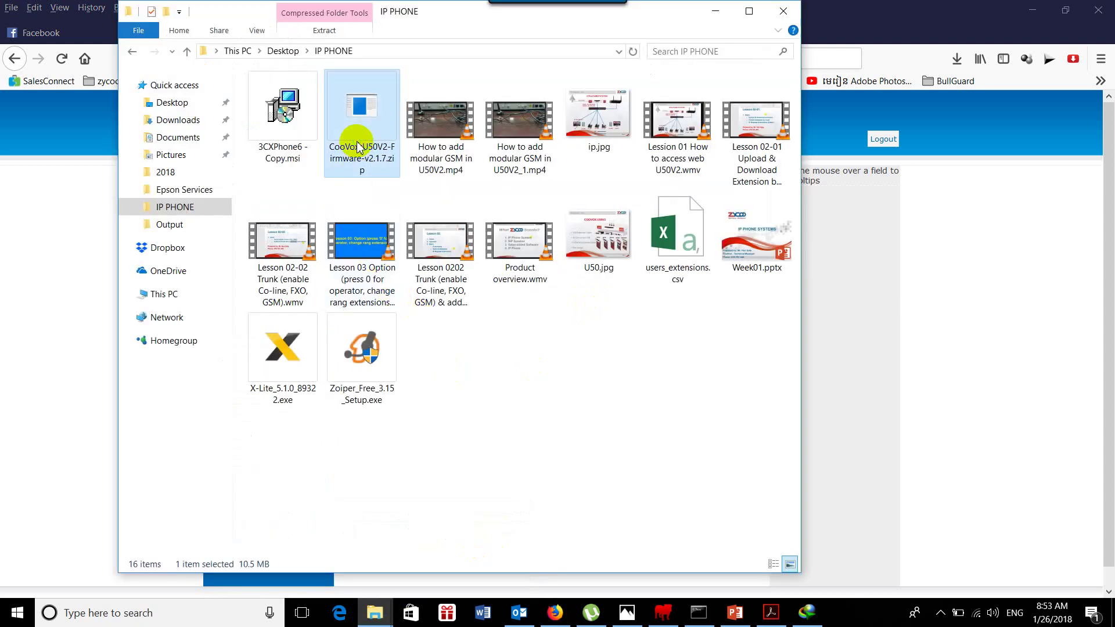
right_click(366, 145)
click(390, 206)
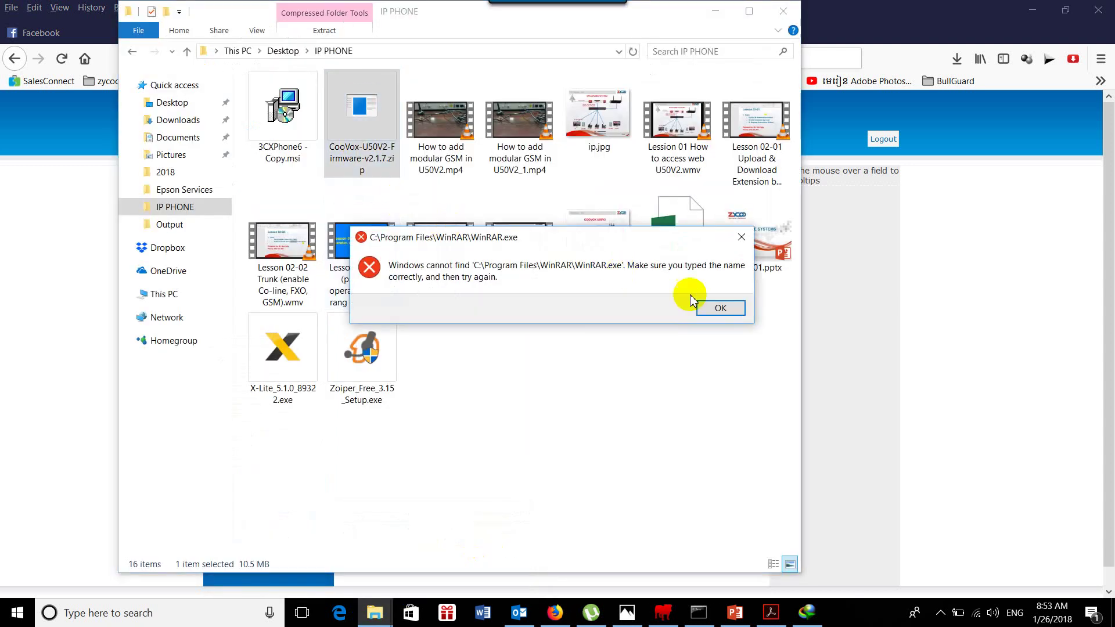
click(719, 308)
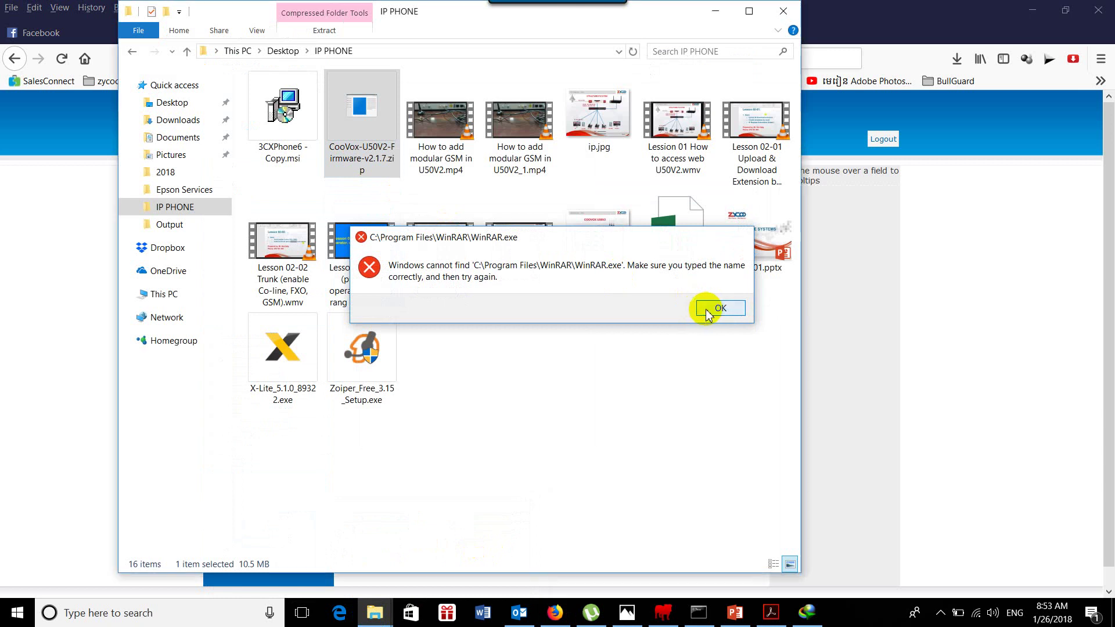
Open CooVox-U50V2-Firmware-v2.1.7.zip with File Explorer and enter its CooVox-U50V2-v2.1.7 folder.
right_click(378, 174)
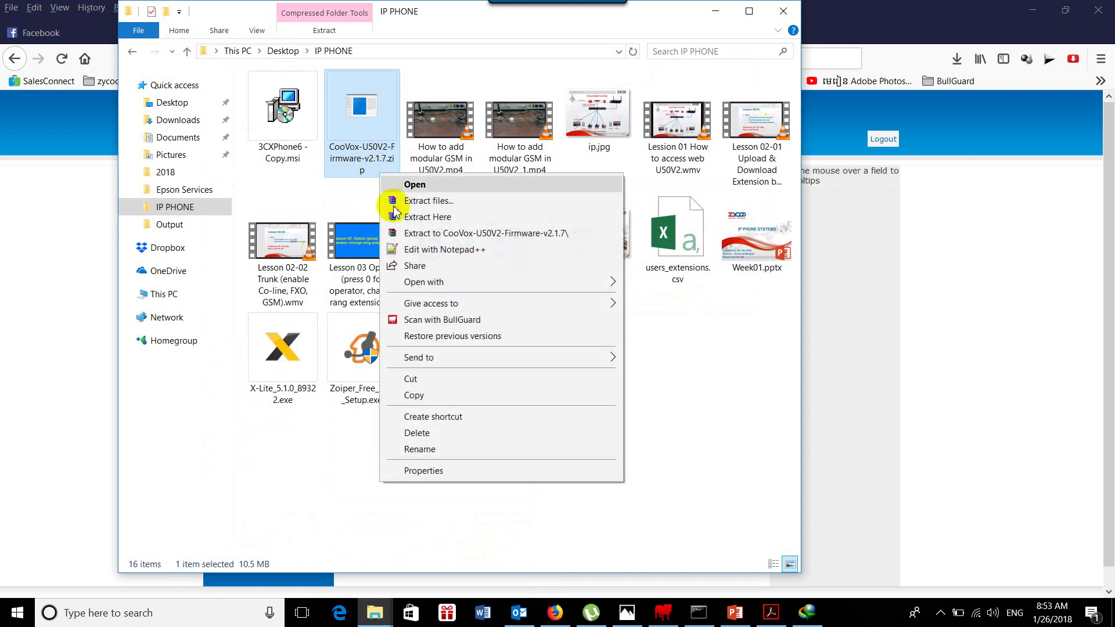
mouse_move(466, 289)
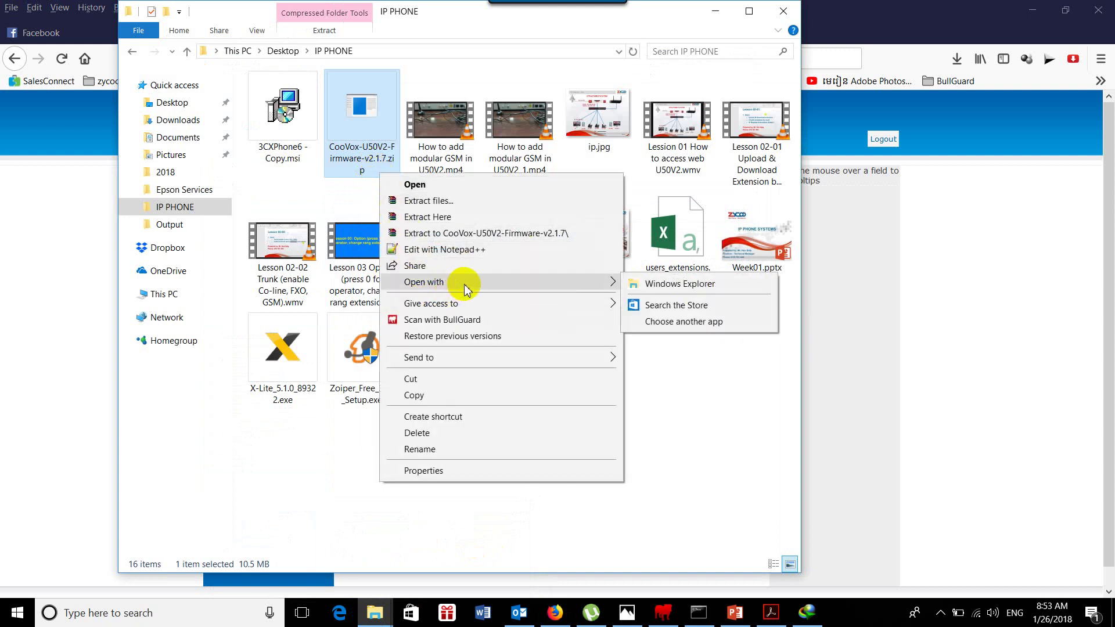
click(363, 116)
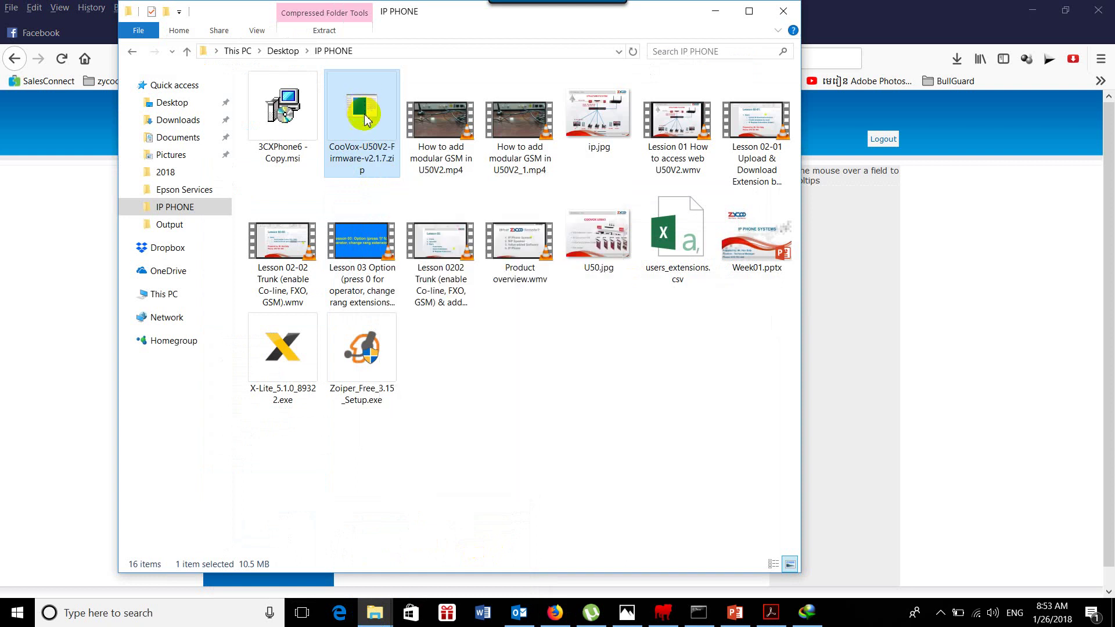
double_click(364, 117)
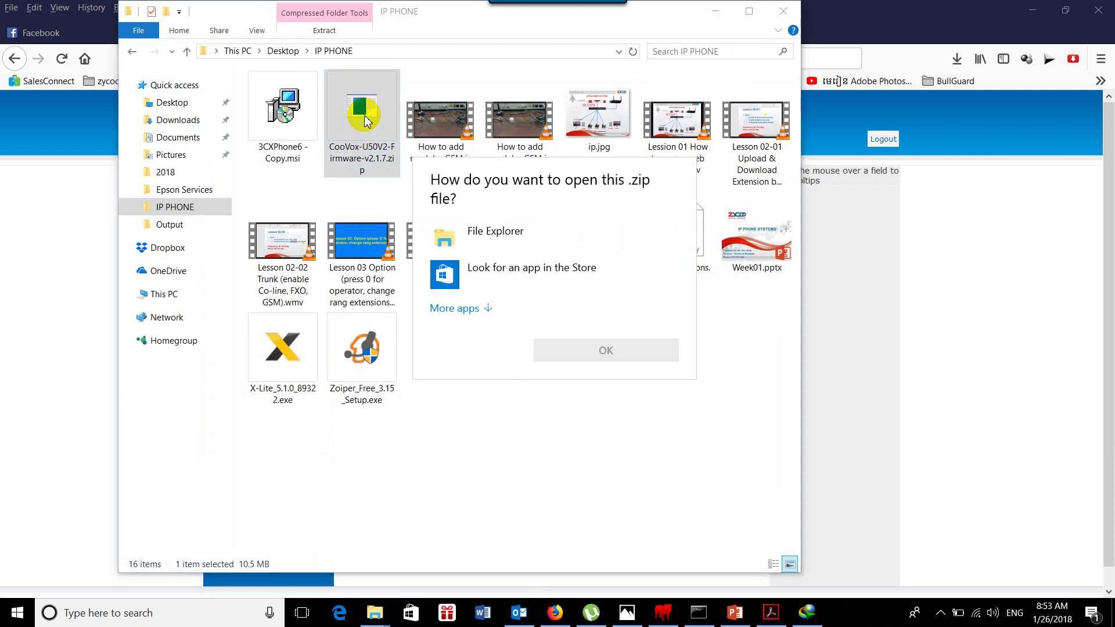
click(493, 244)
click(621, 352)
double_click(331, 114)
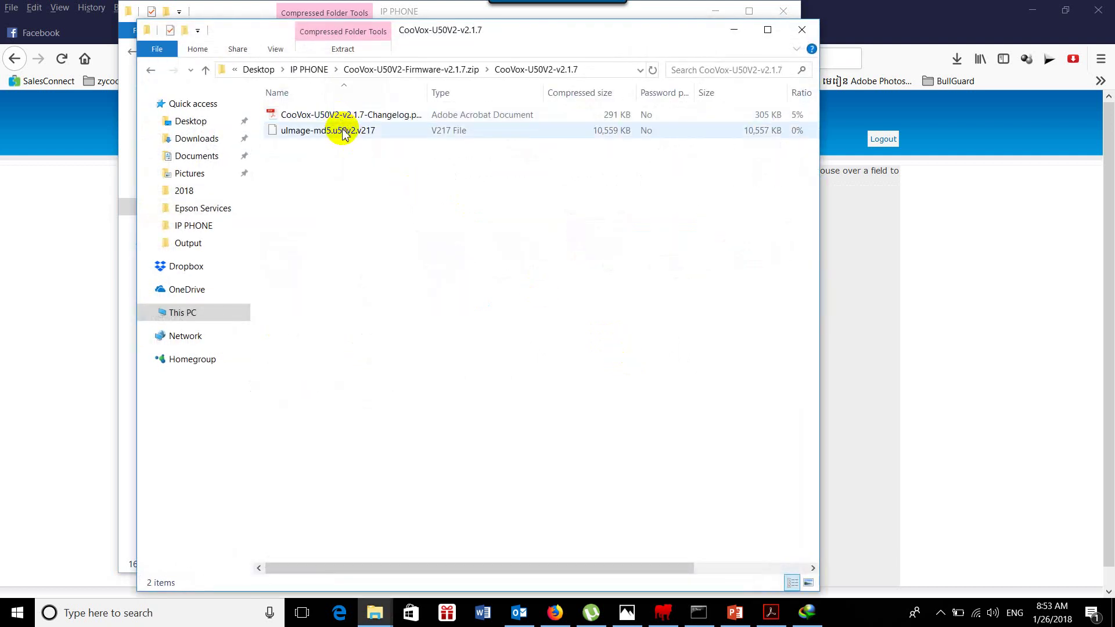
Move the archive window aside and copy uImage-md5.u50v2.v217 from it into the IP PHONE folder.
key(super+Right)
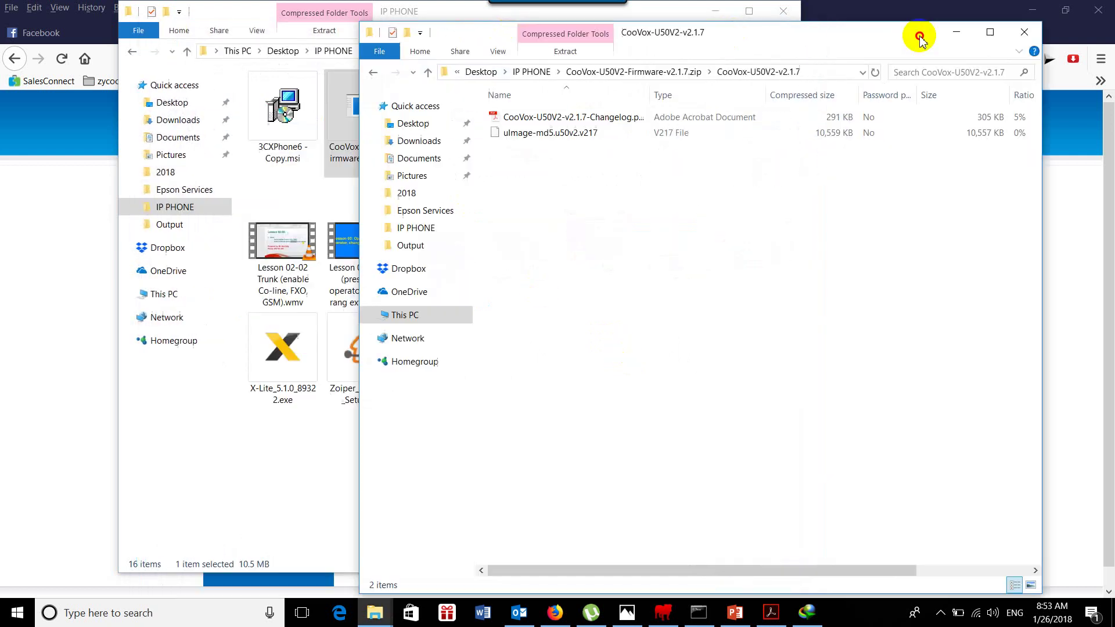
drag(748, 134, 469, 405)
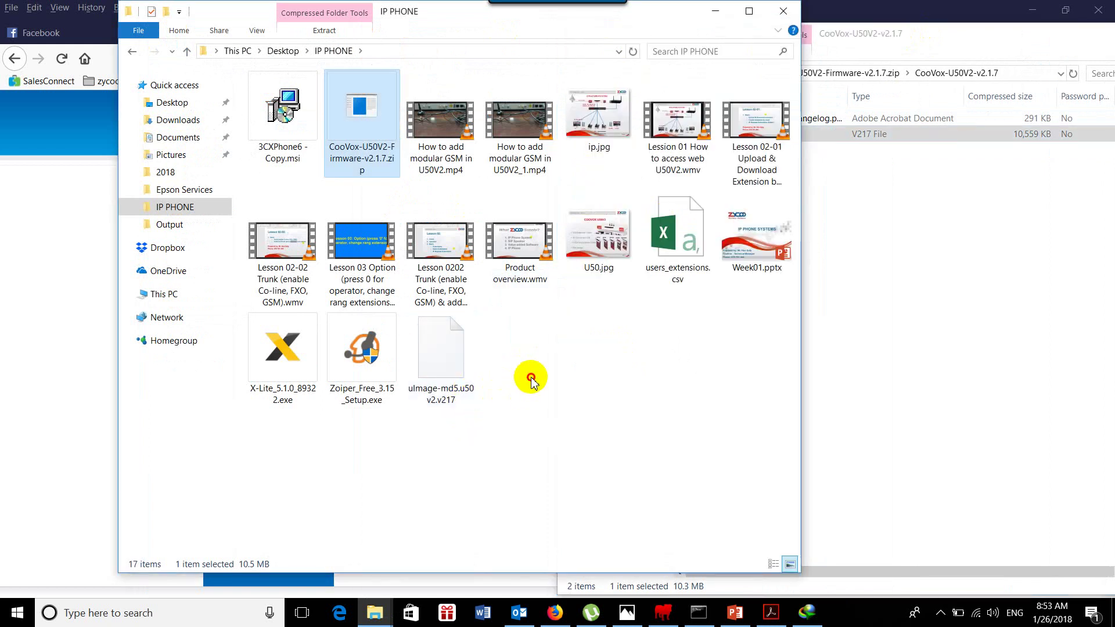
click(440, 402)
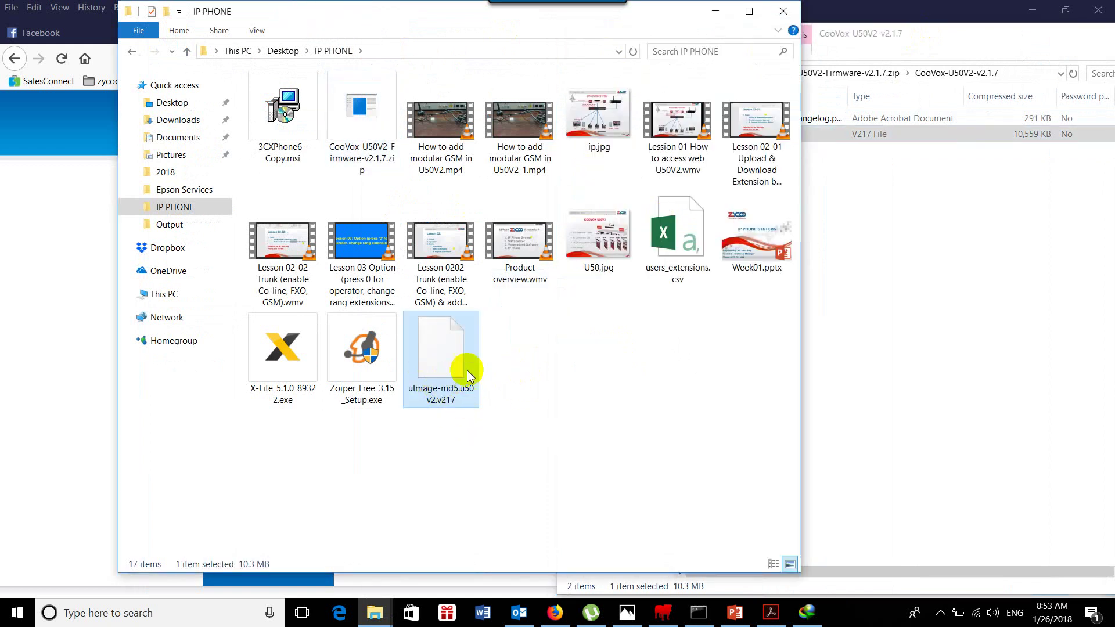
Switch to Firefox and upload uImage-md5.u50v2.v217 from the IP PHONE folder as the web upgrade package, confirming the system upgrade.
click(555, 613)
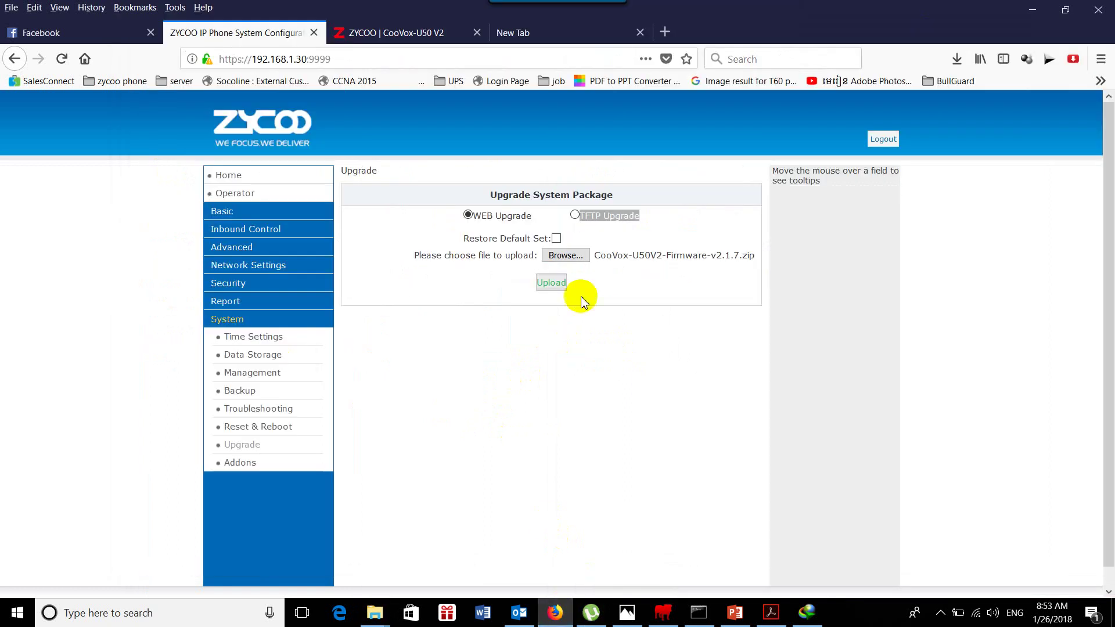
click(566, 256)
scroll(407, 232, down, 3)
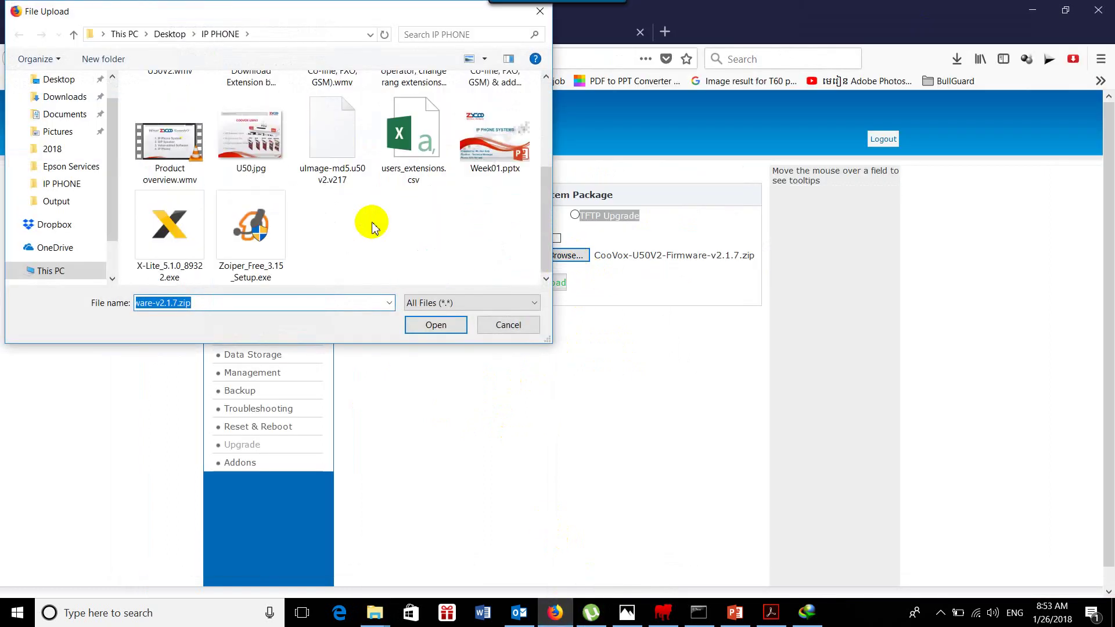
click(334, 158)
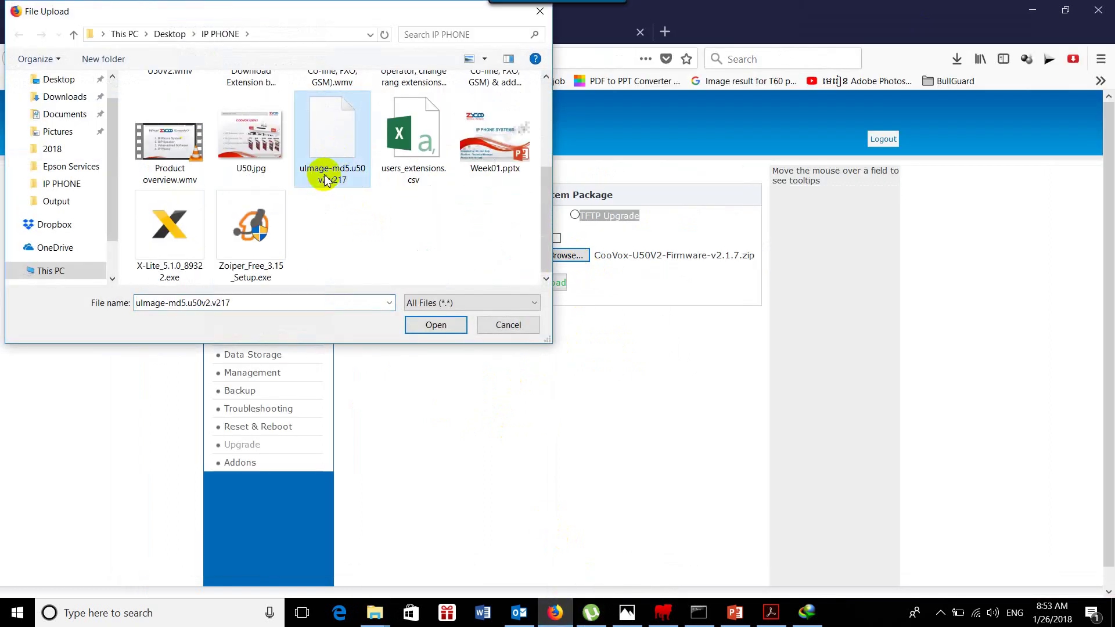
double_click(340, 150)
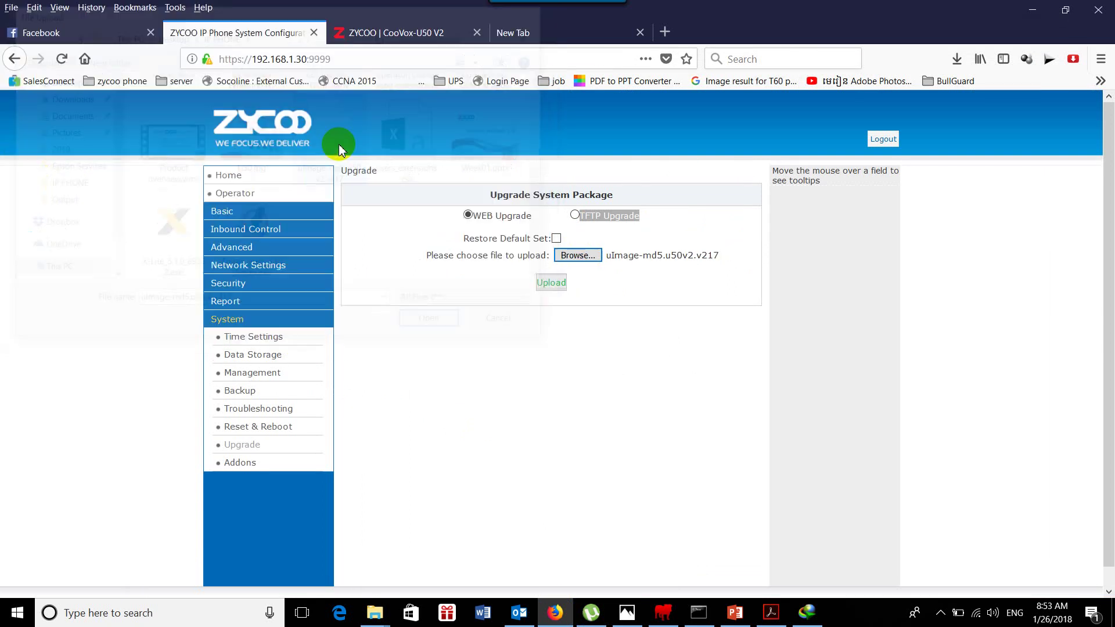
click(552, 282)
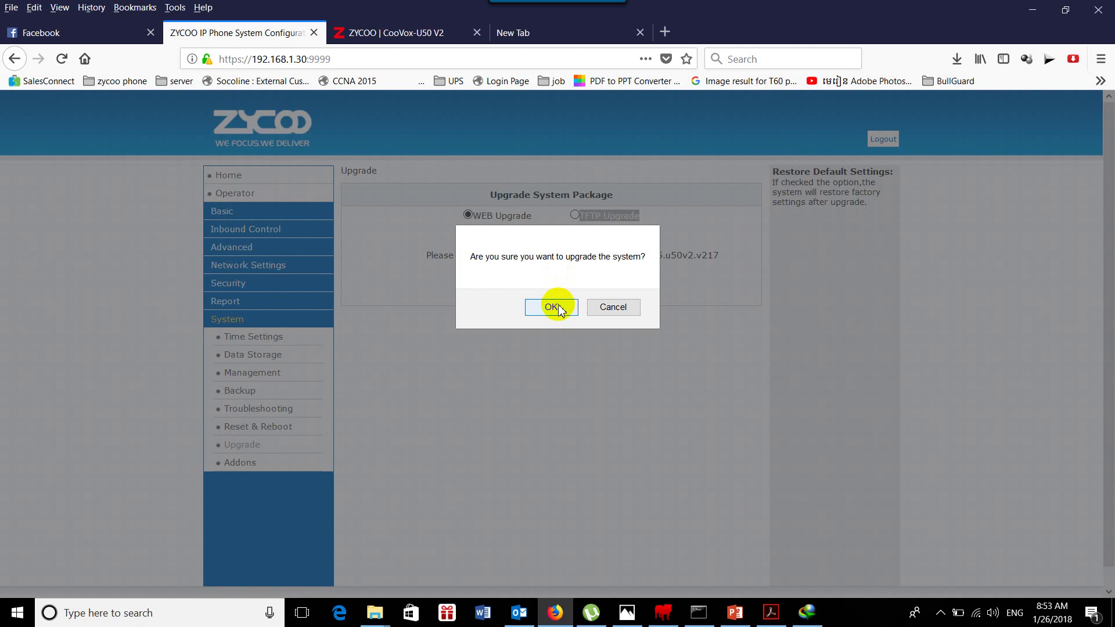
click(552, 306)
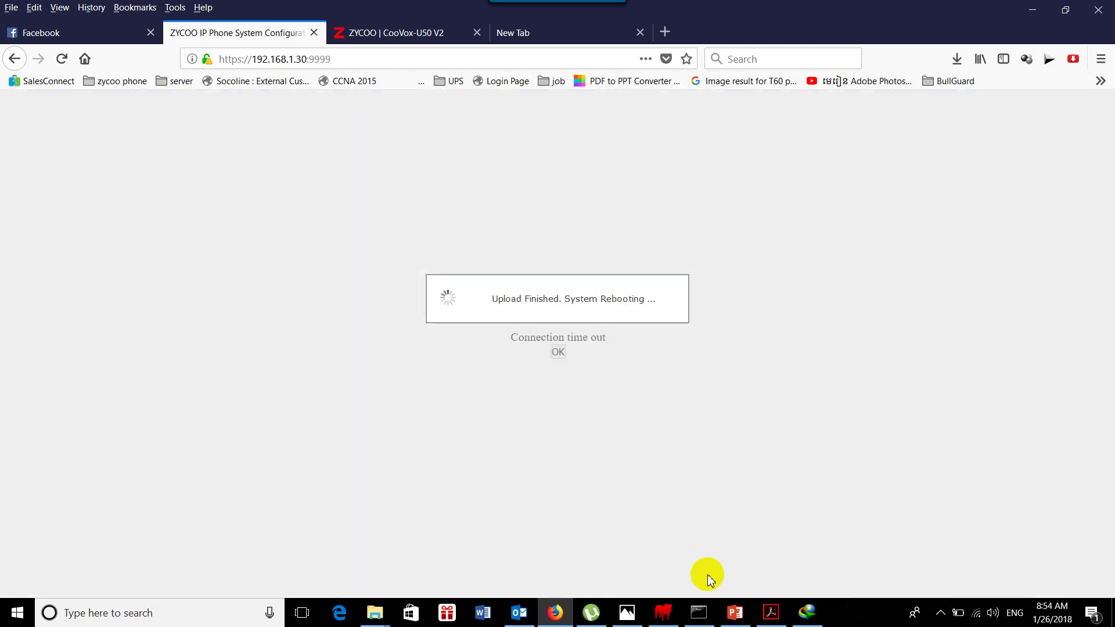
Switch to Command Prompt and run a continuous ping with ping 192.168.1.30 -t to monitor the phone system's reboot.
click(698, 614)
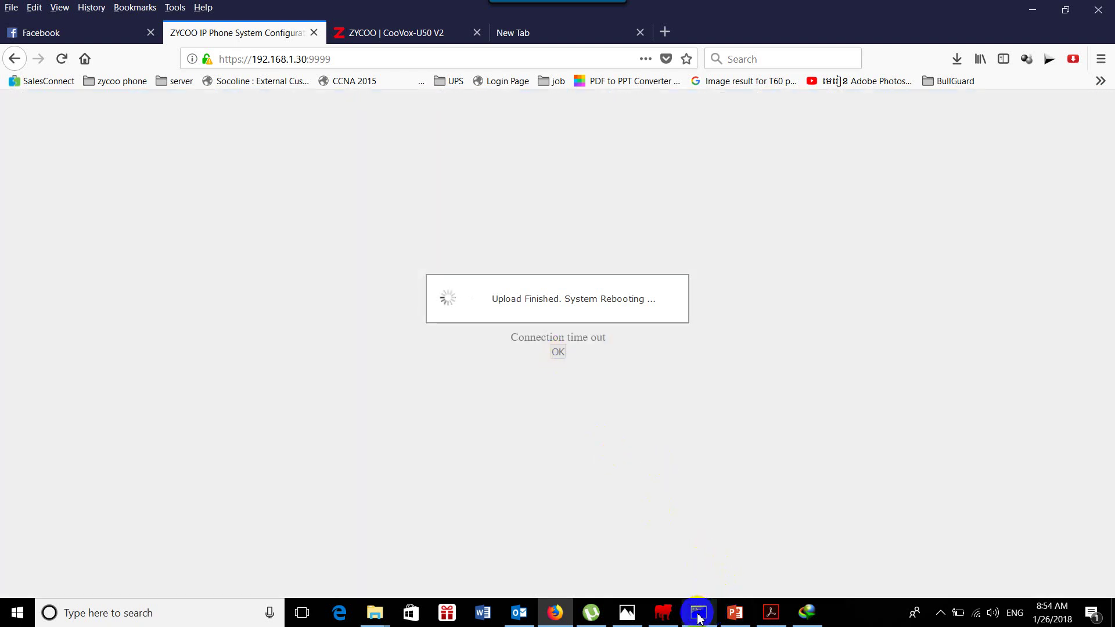
click(652, 366)
key(Up)
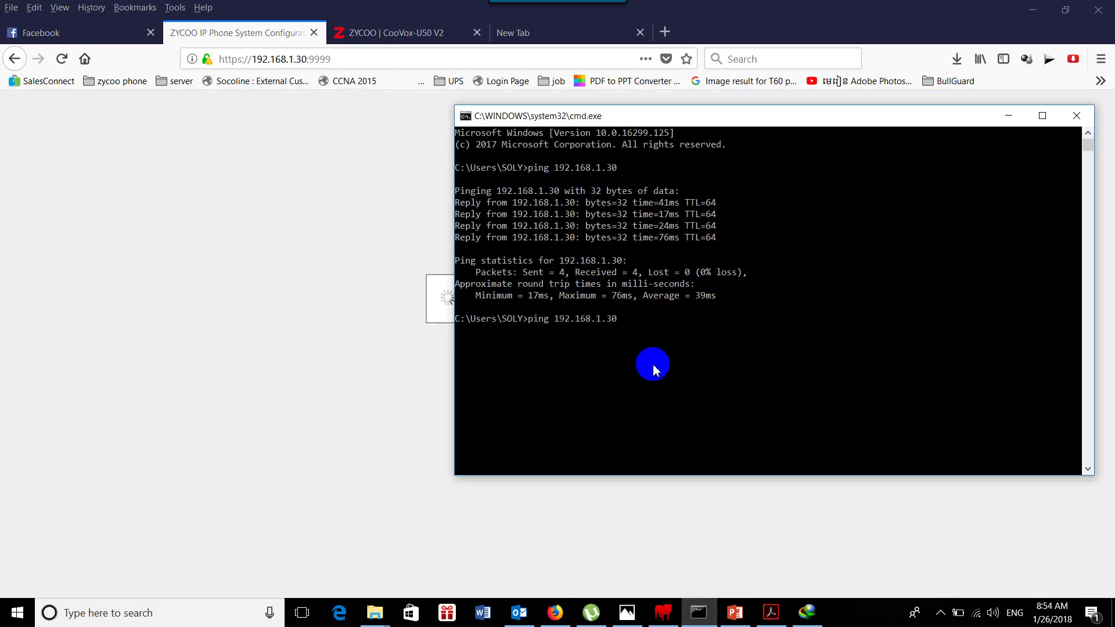
text(-t)
key(Return)
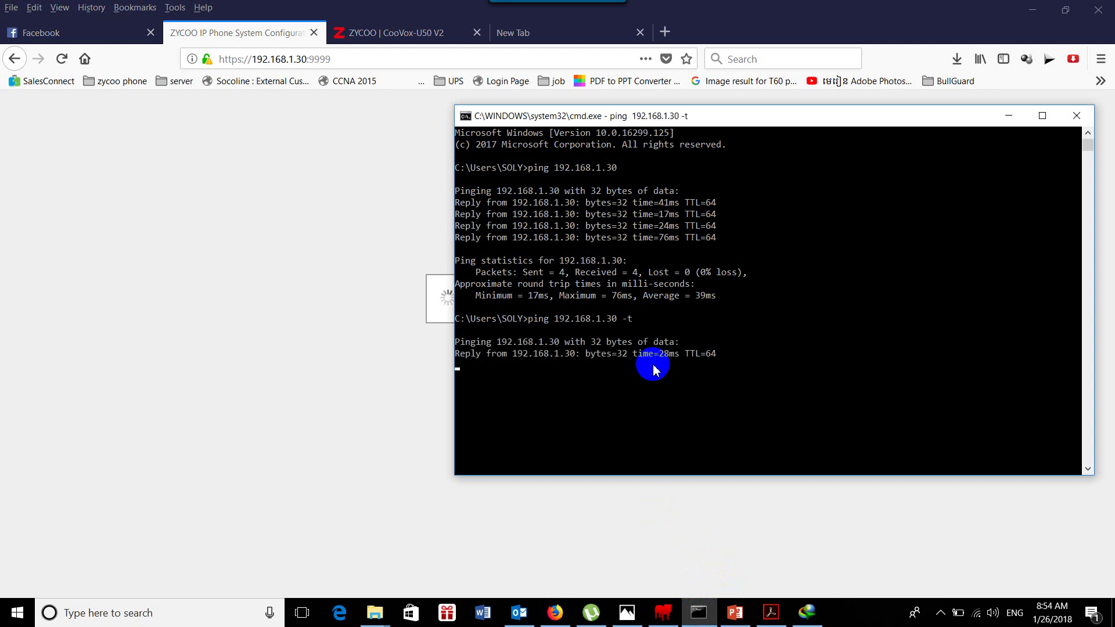
drag(821, 112, 393, 107)
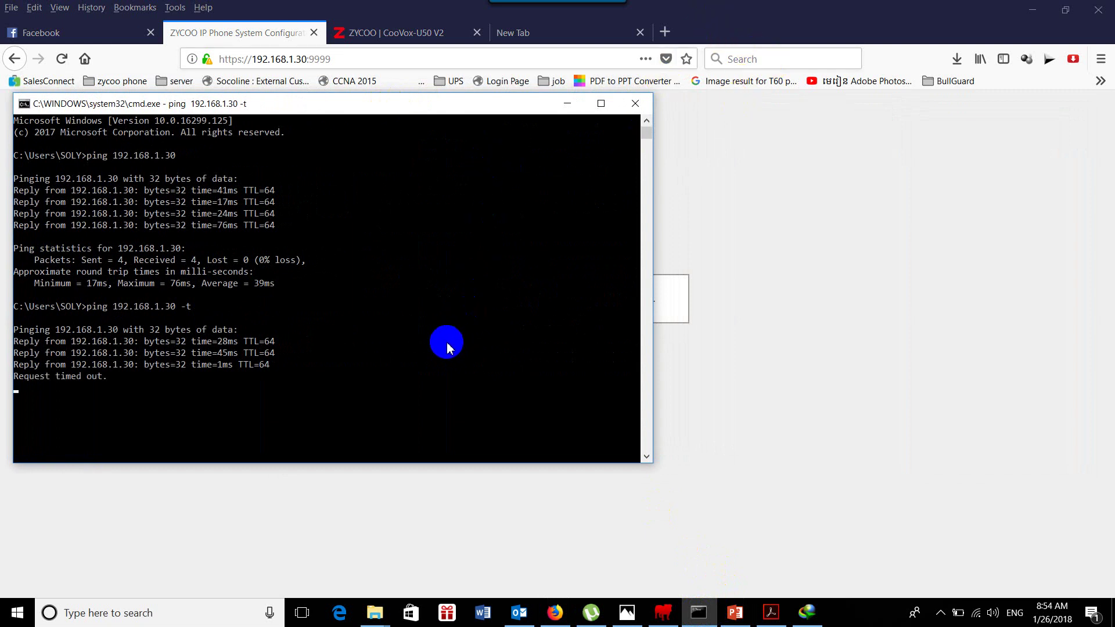
click(387, 98)
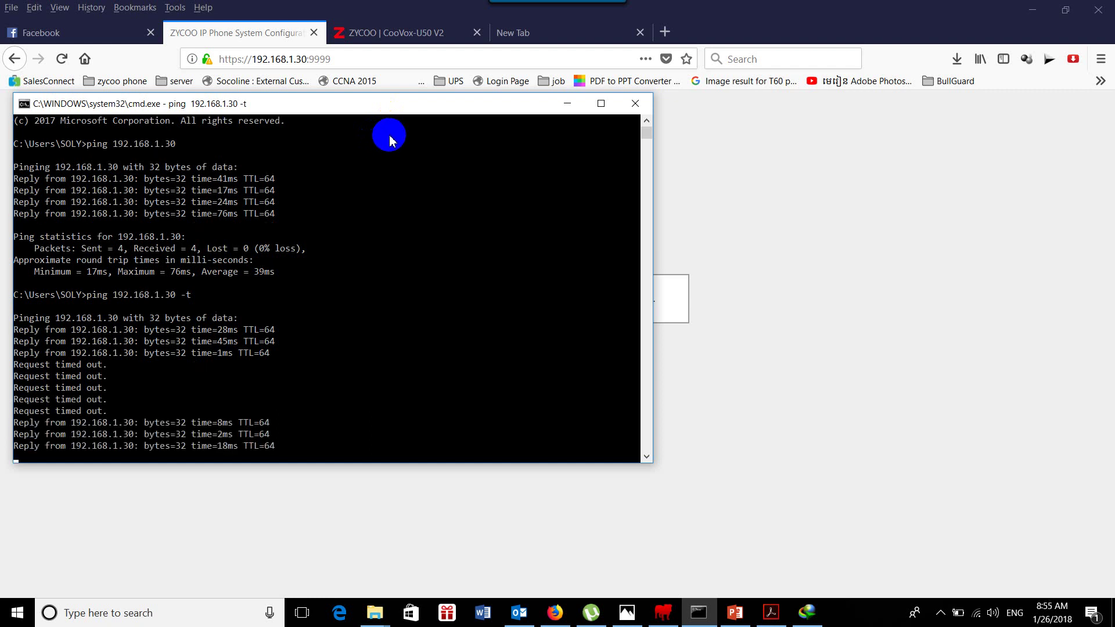
click(412, 65)
key(Return)
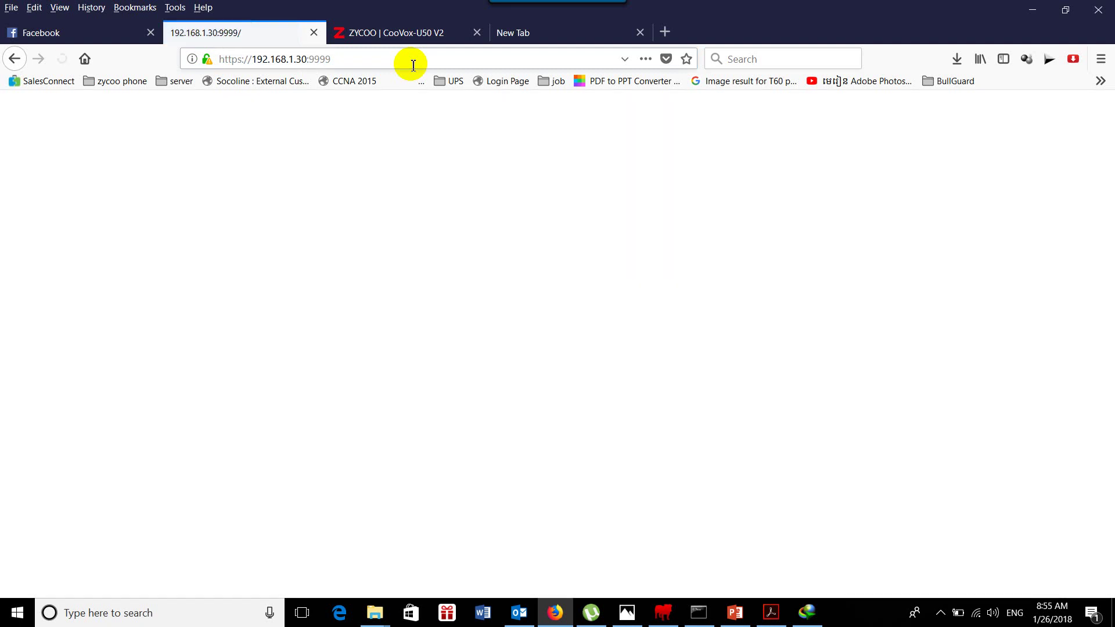
click(395, 58)
key(Return)
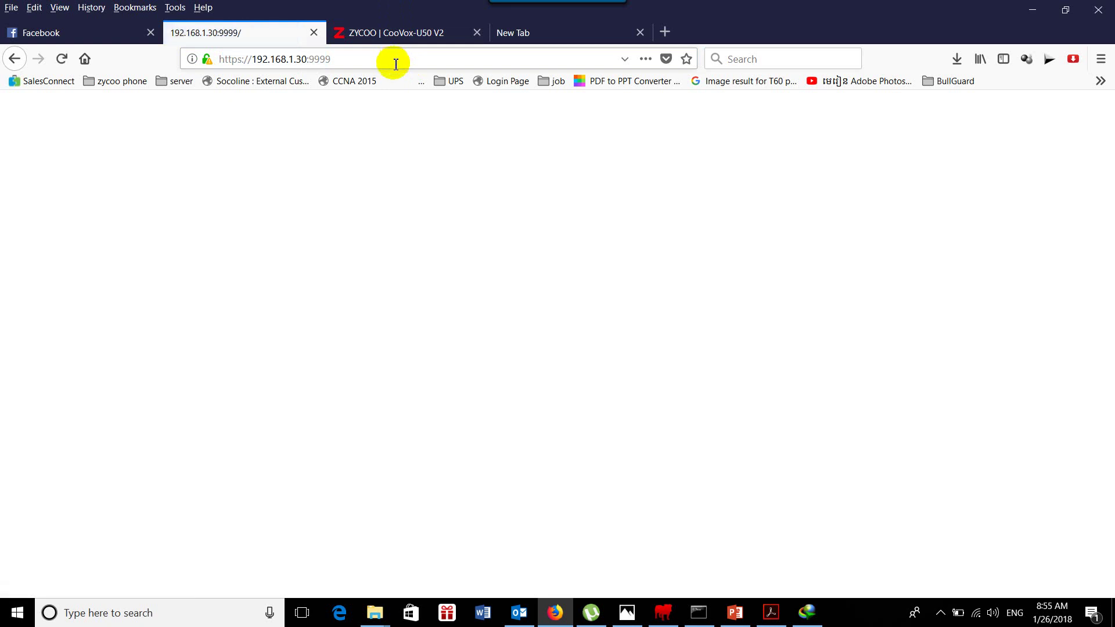
Try to open 192.168.1.30 in the empty browser tab.
click(543, 32)
click(478, 59)
text(192.168.1.30)
key(Return)
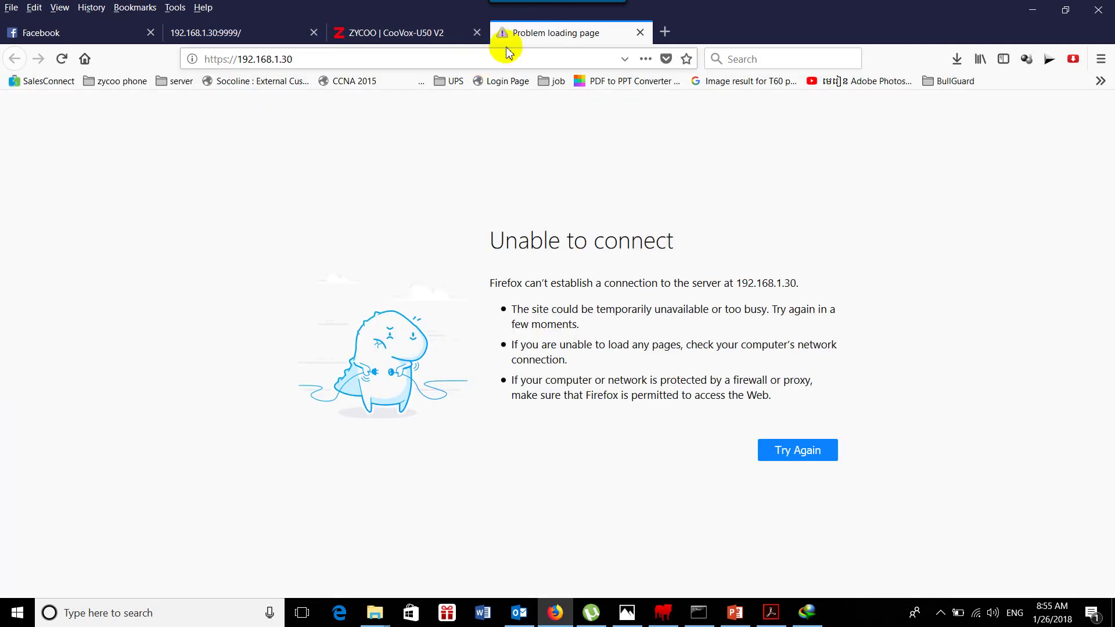
click(488, 60)
click(499, 66)
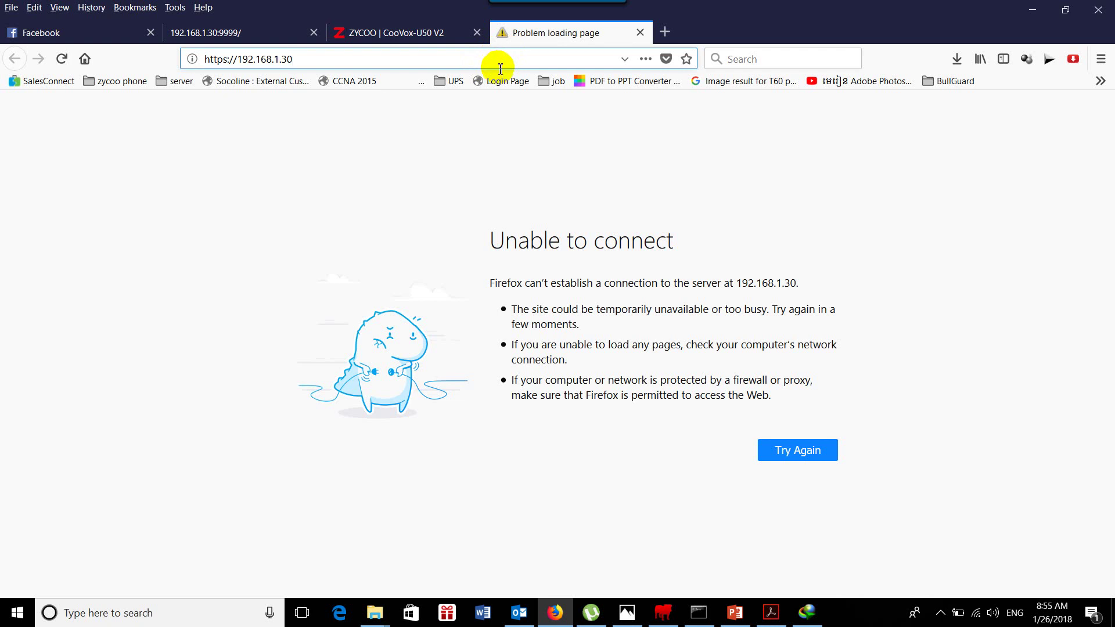
text(:9999)
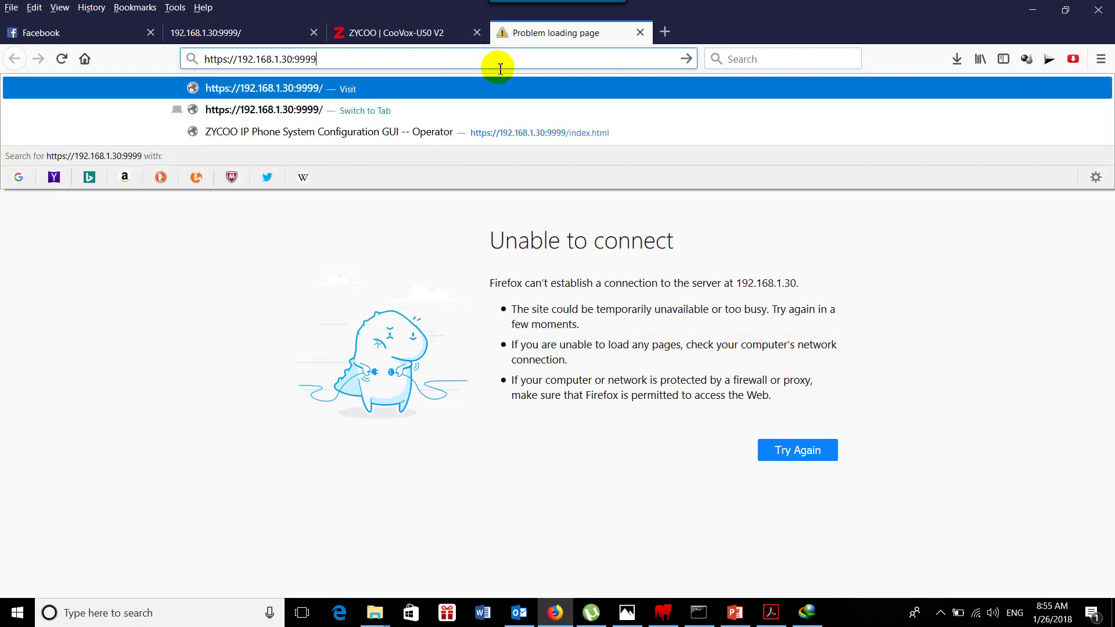
key(Return)
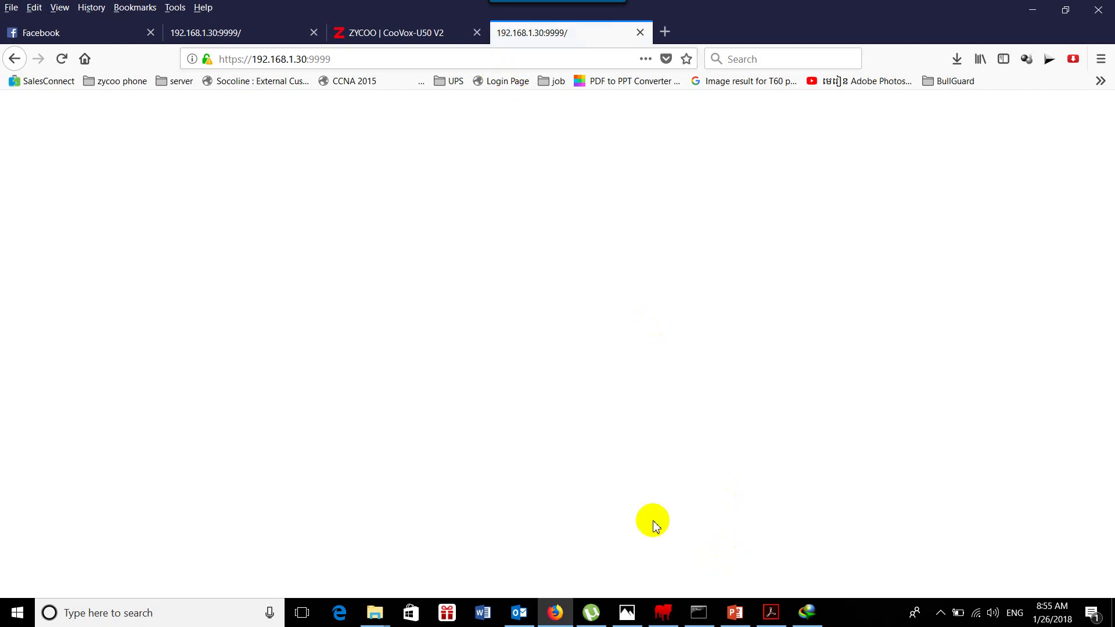
click(235, 34)
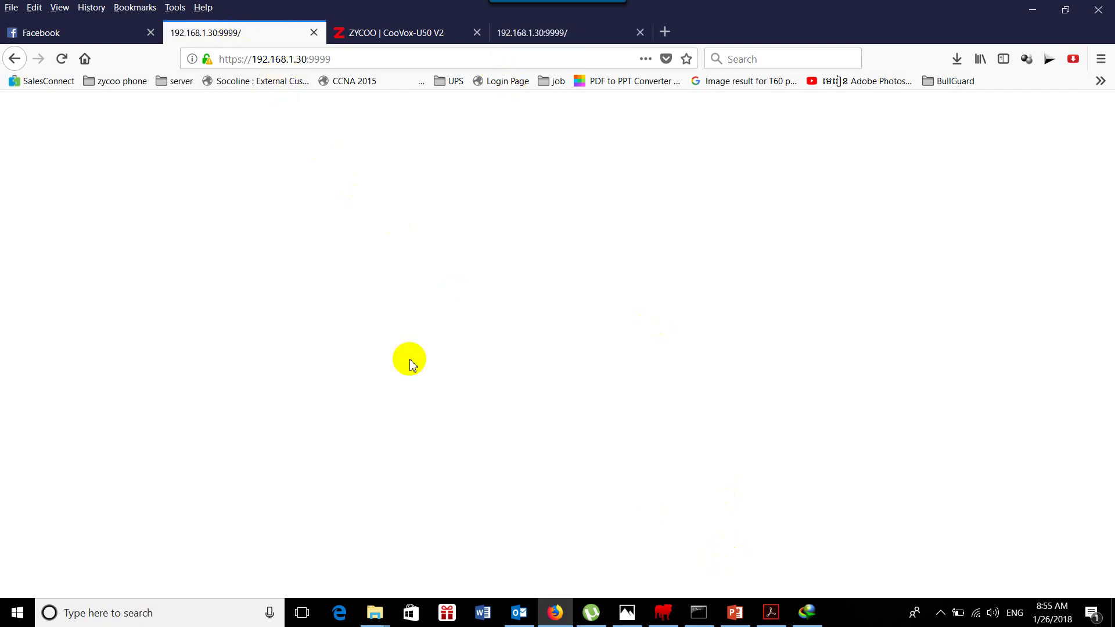
Check the running ping in Command Prompt, then launch Google Chrome and move its window fully into view.
click(695, 616)
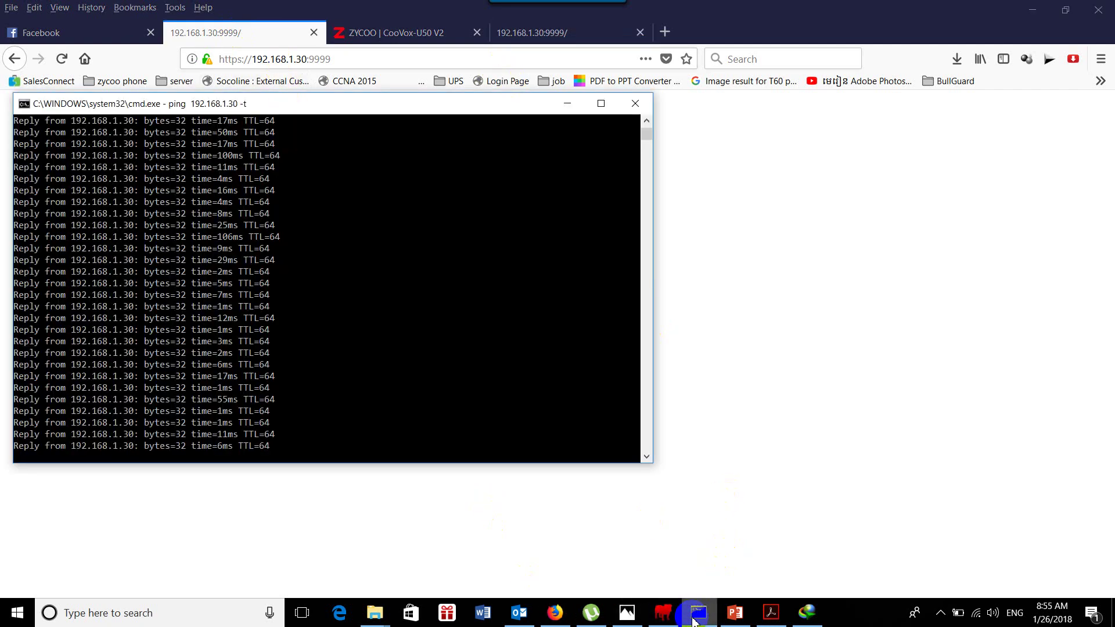
click(212, 606)
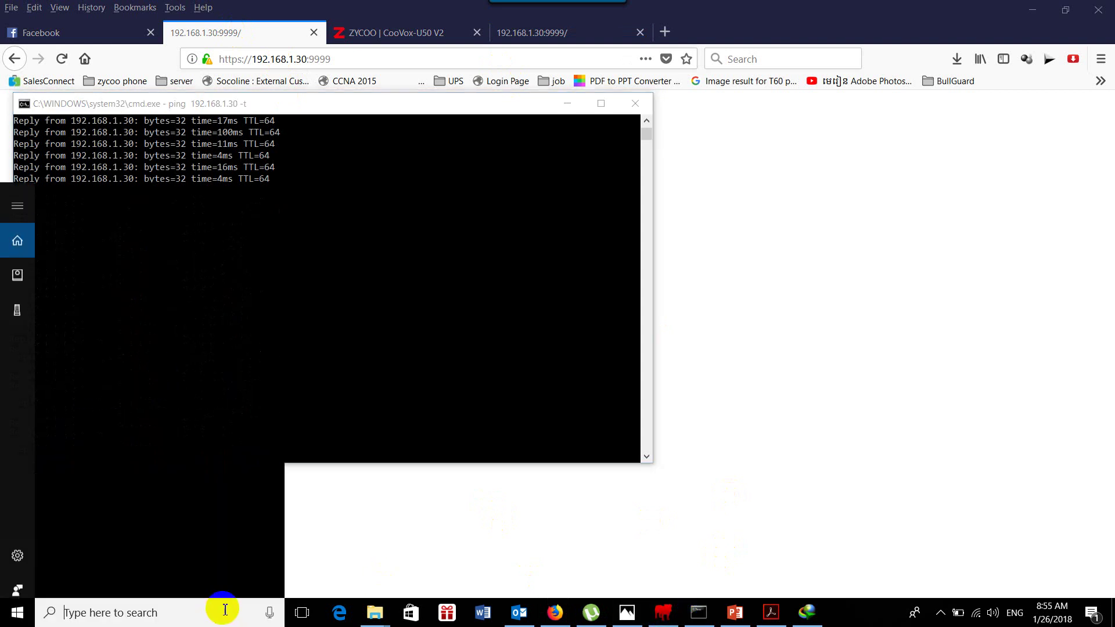
text(chrom)
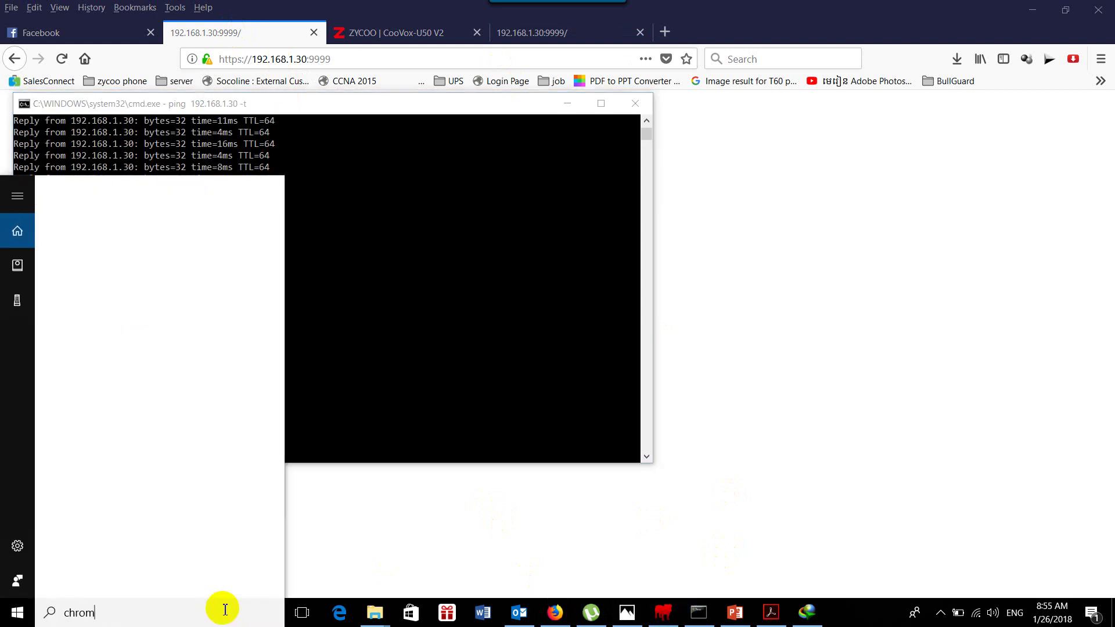
key(Escape)
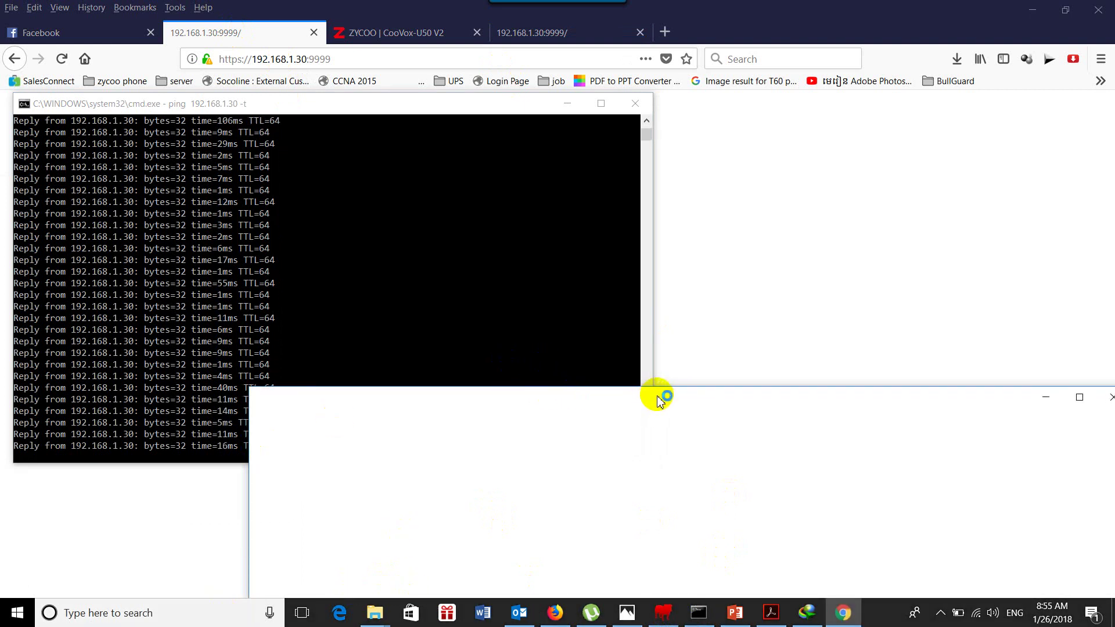
drag(654, 398, 518, 107)
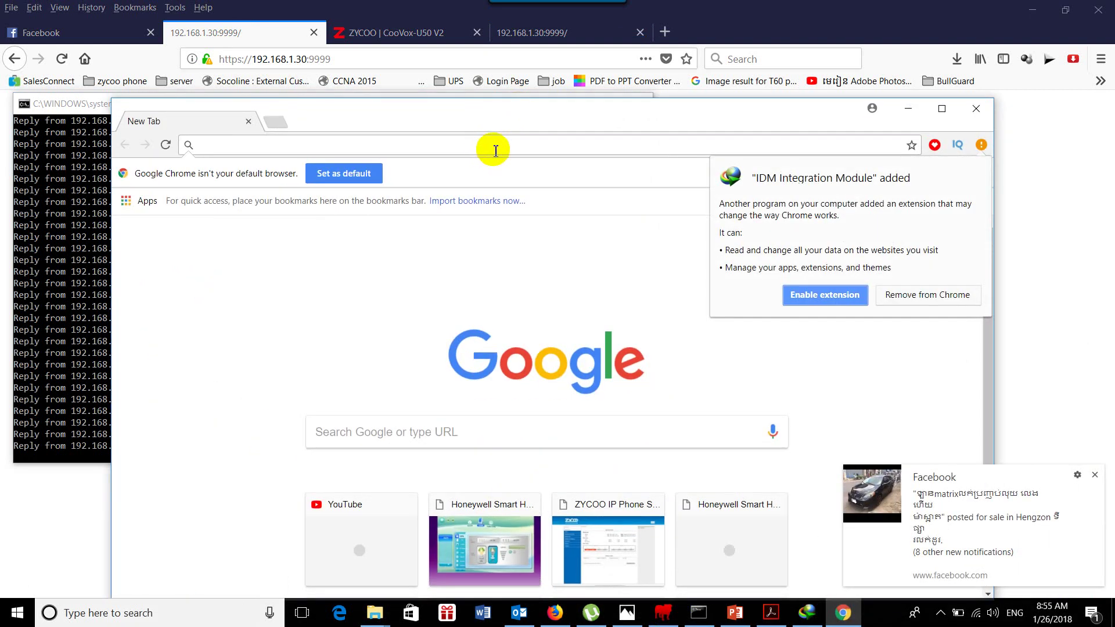
Try to open the phone system at 192.168.1.30 in Chrome.
click(494, 151)
text(192)
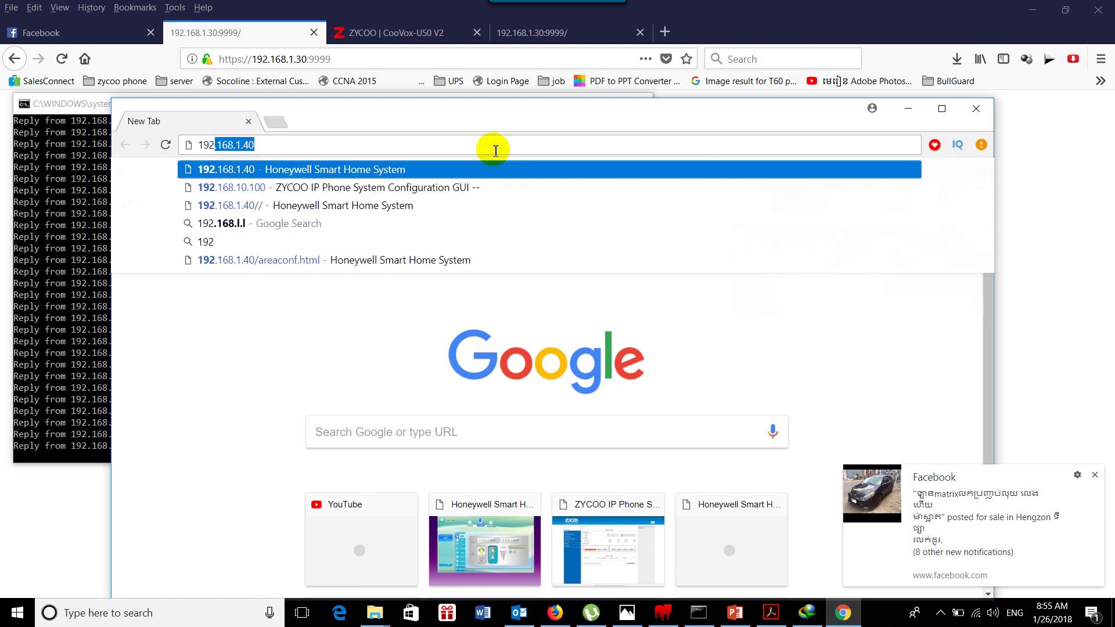
text(.168.1.4)
key(BackSpace)
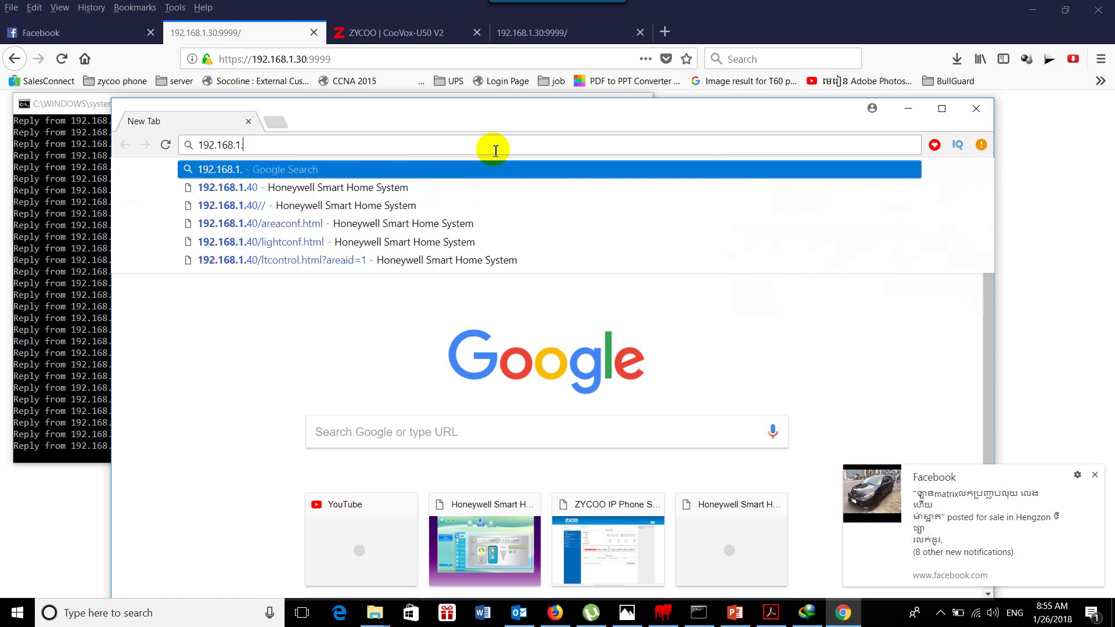
text(30)
key(Return)
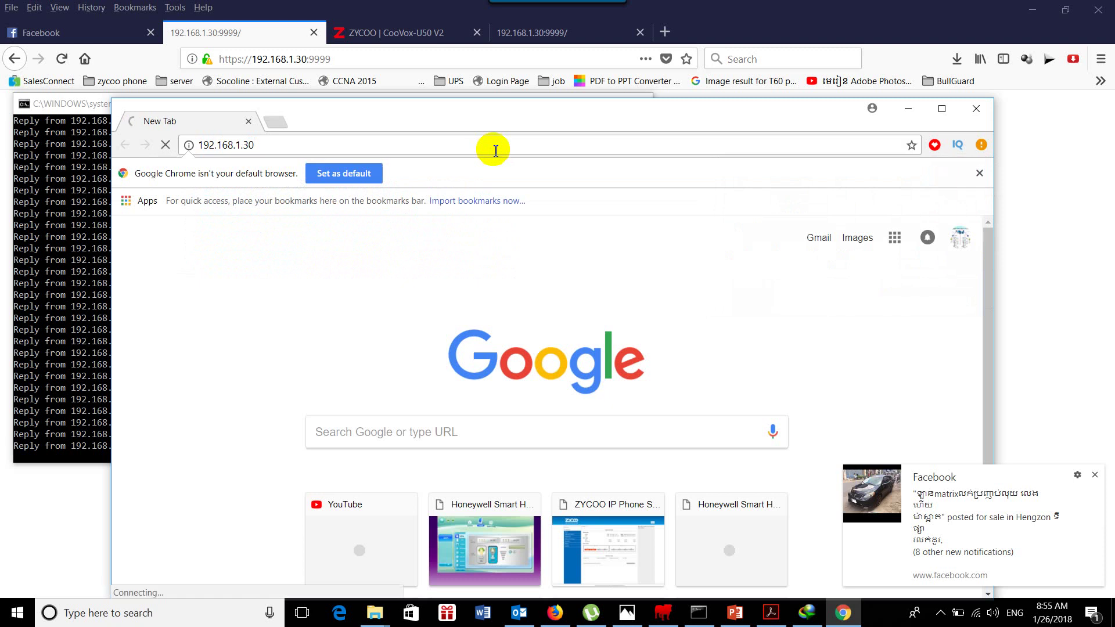
Add port :9999 to the address in Chrome, load 192.168.1.30:9999, and shift the Chrome window slightly.
click(435, 150)
click(443, 151)
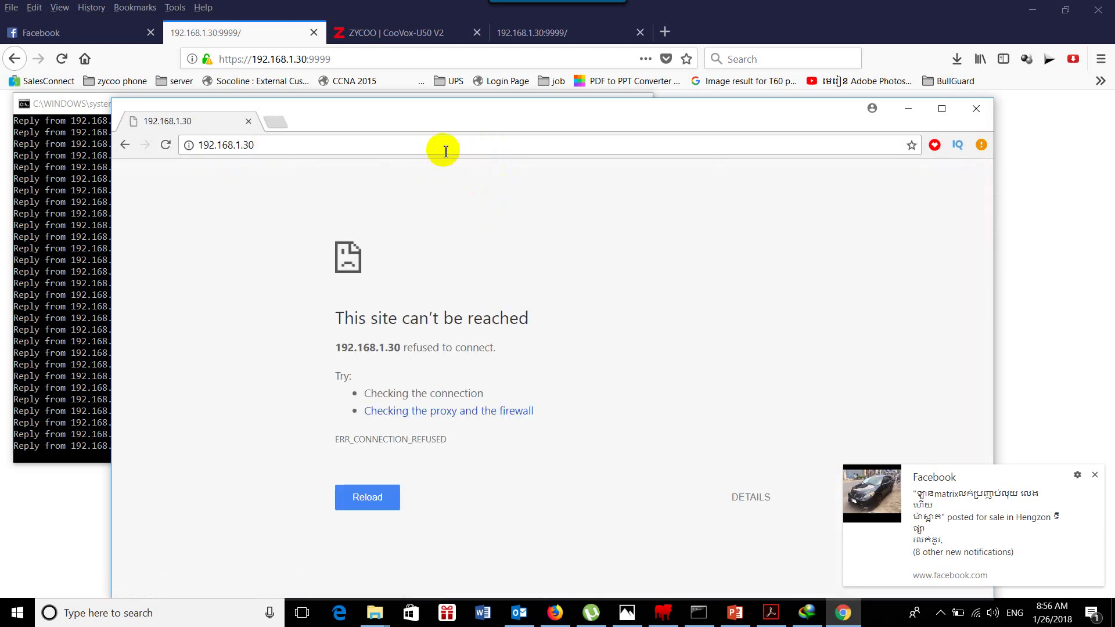
text(:9999)
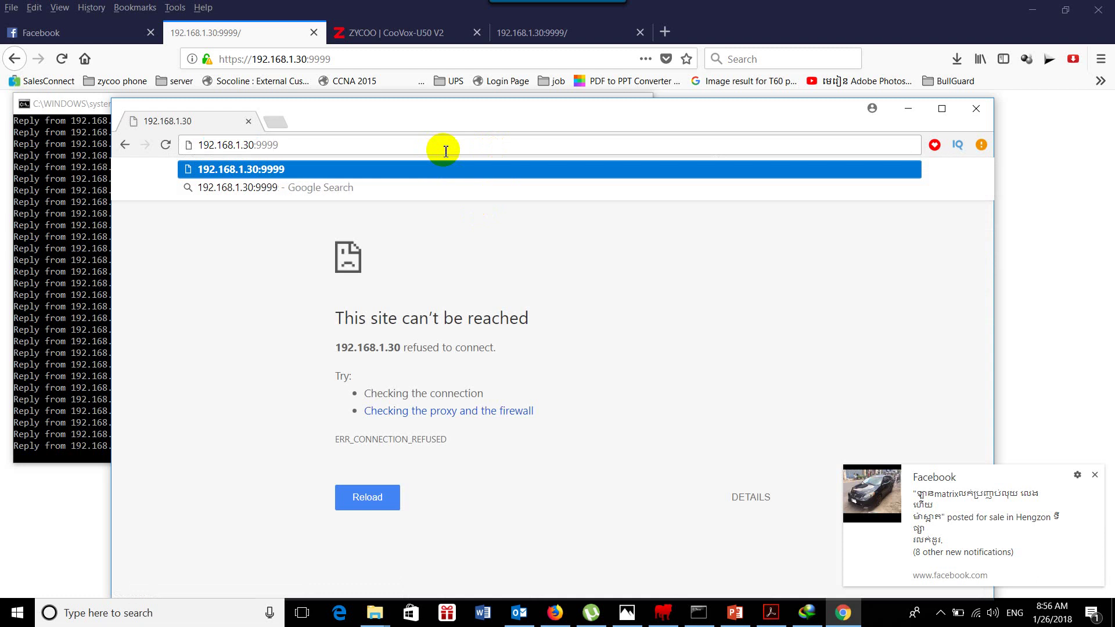
key(Return)
drag(467, 115, 517, 107)
click(441, 63)
key(Return)
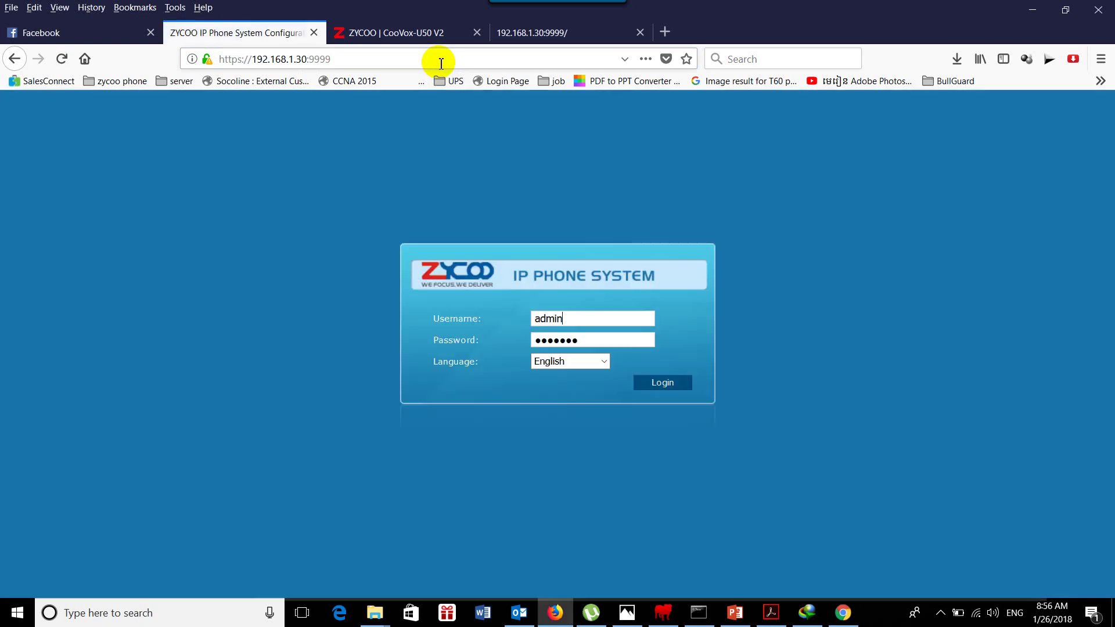
click(447, 262)
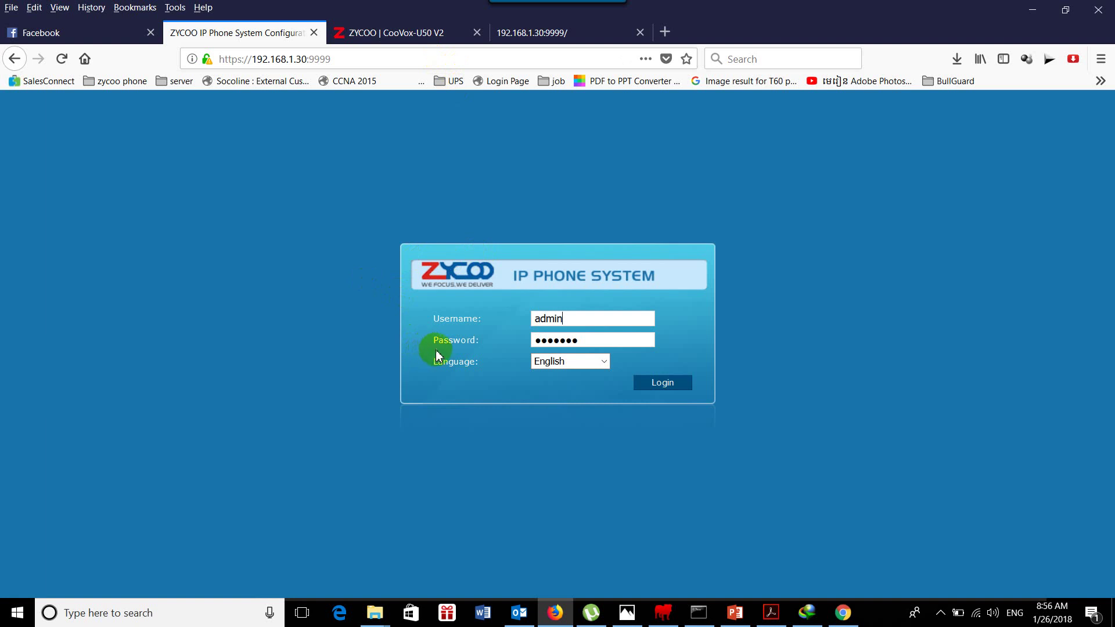
click(656, 385)
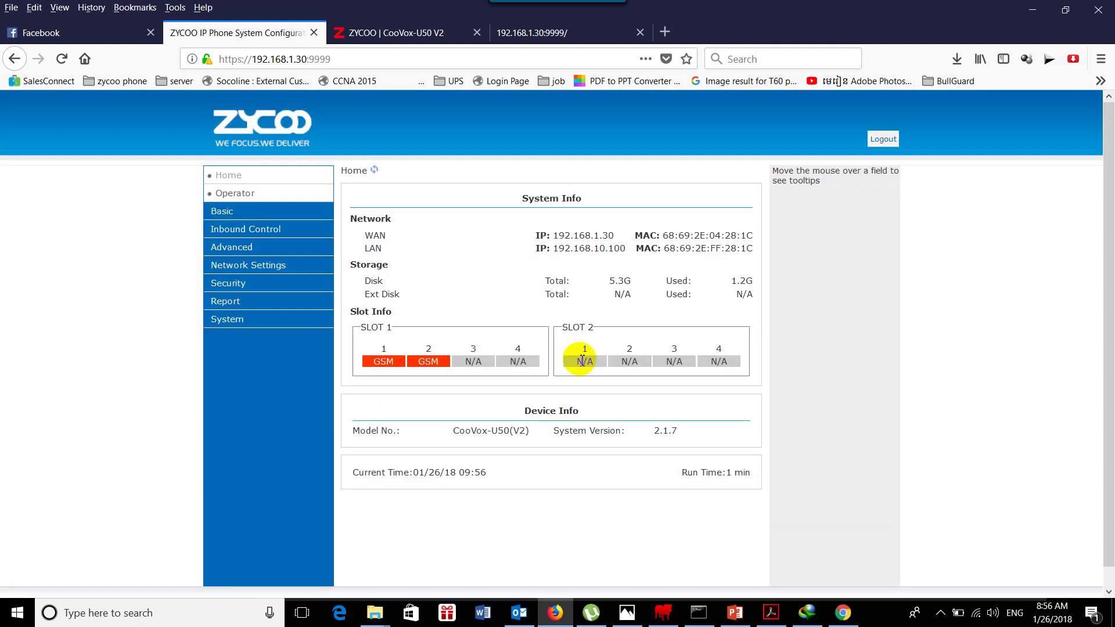
Check the system version on the phone system's Home page and switch to PowerPoint.
click(229, 176)
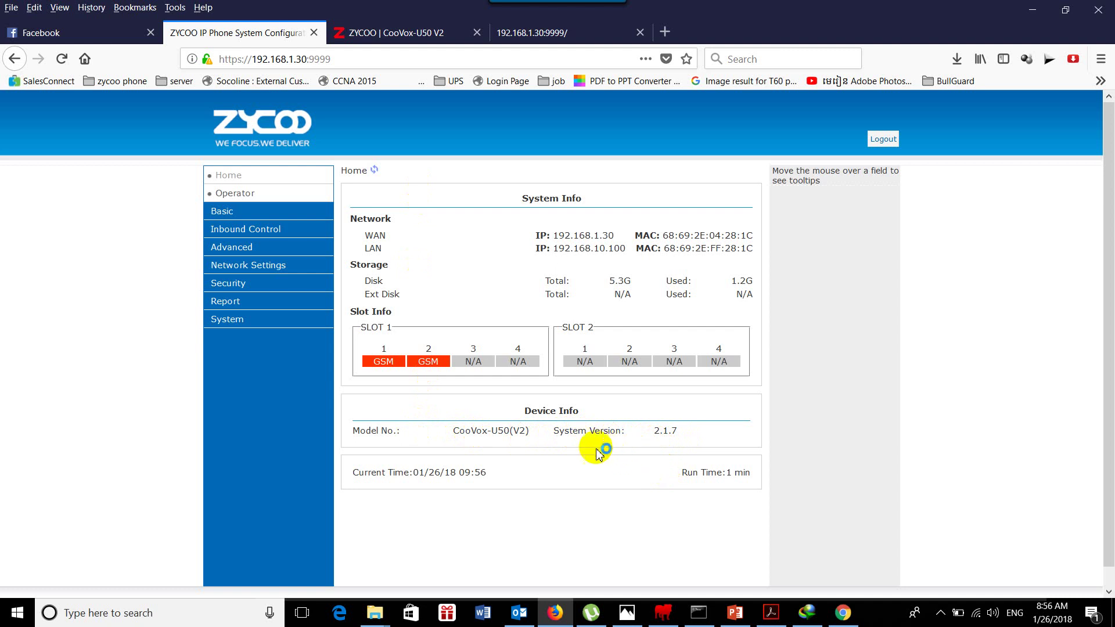
click(736, 615)
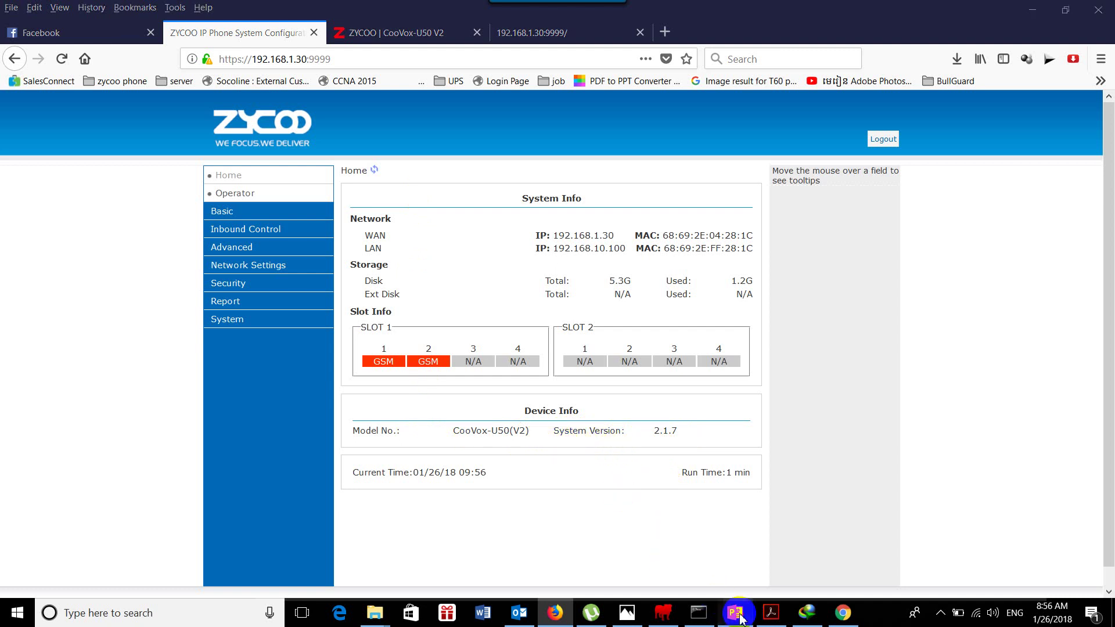